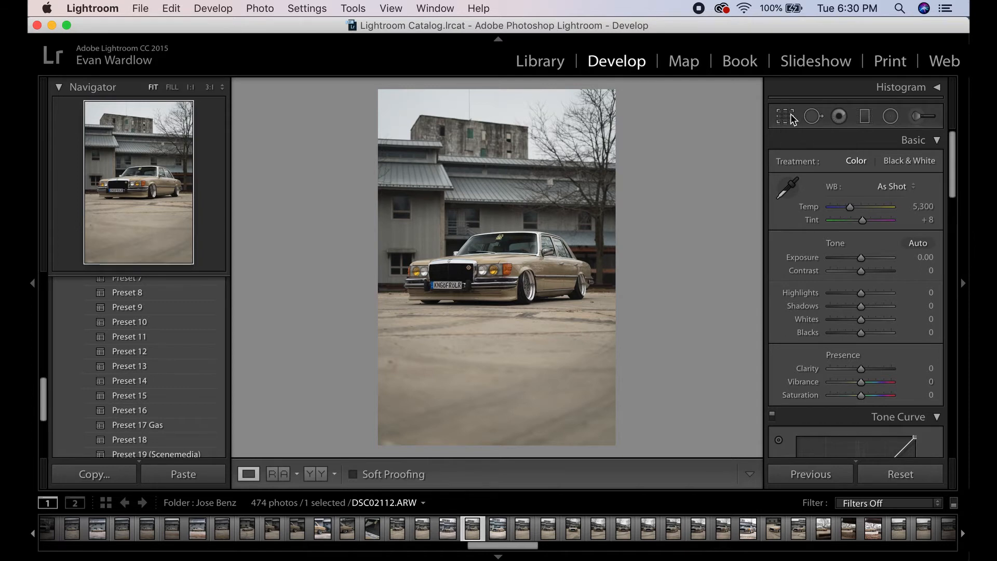
# - Start cropping the photo with the aspect ratio set to 4 x 5 / 8 x 10
pyautogui.click(793, 117)
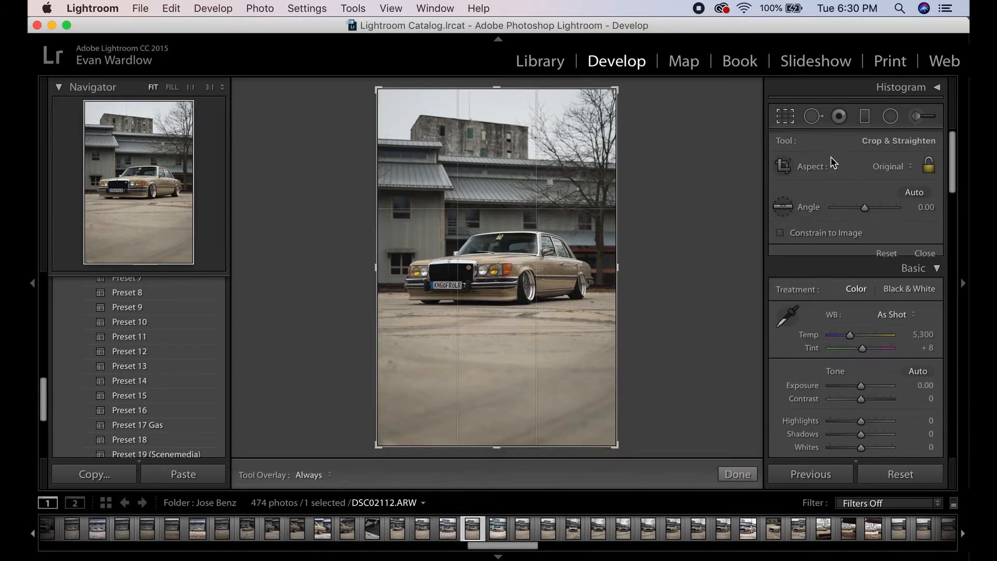
pyautogui.click(883, 167)
pyautogui.click(877, 209)
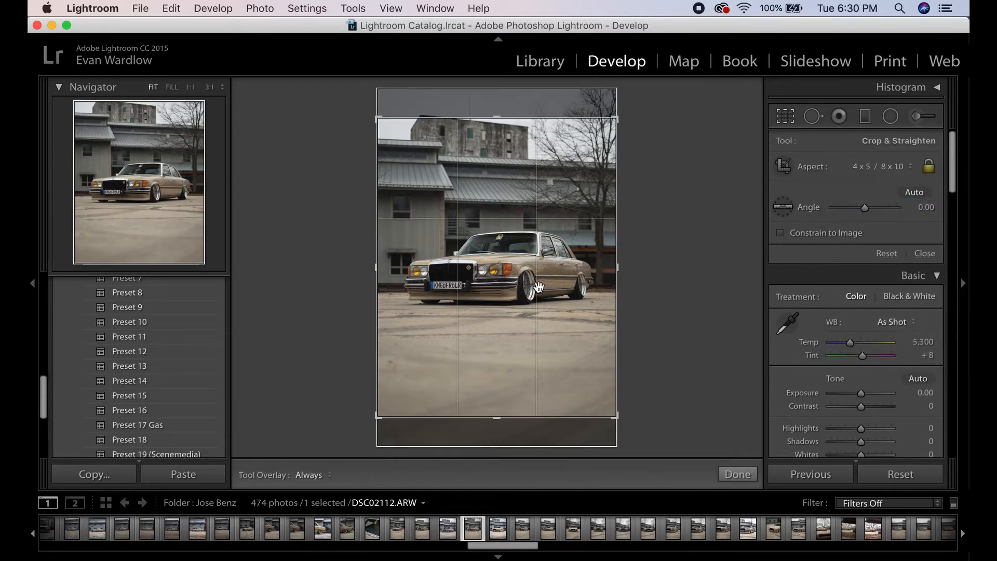
# - Reposition the crop frame slightly, rotate it to an angle of about 0.51, and apply the crop
pyautogui.moveTo(551, 284); pyautogui.dragTo(552, 288)
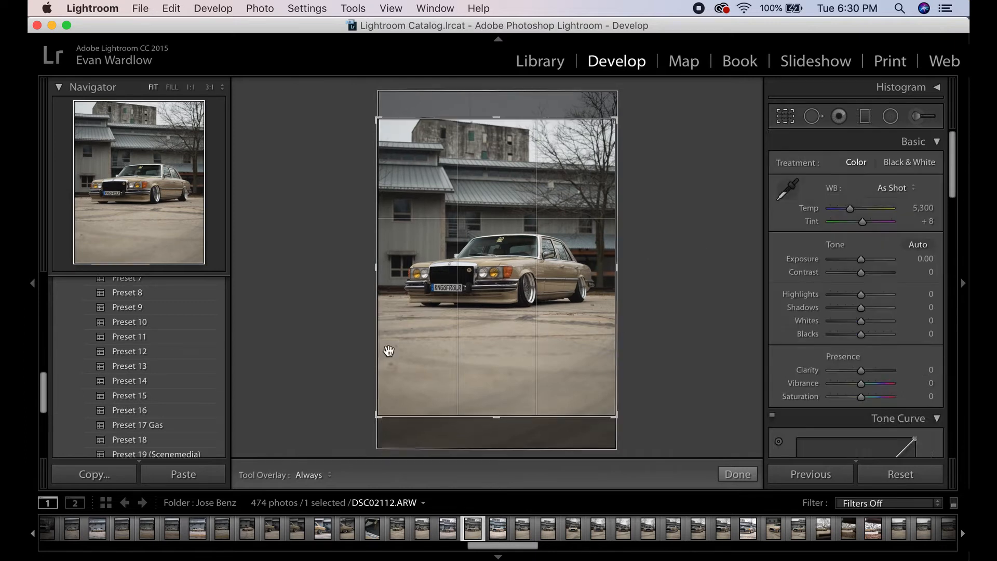
pyautogui.moveTo(639, 414); pyautogui.dragTo(641, 420)
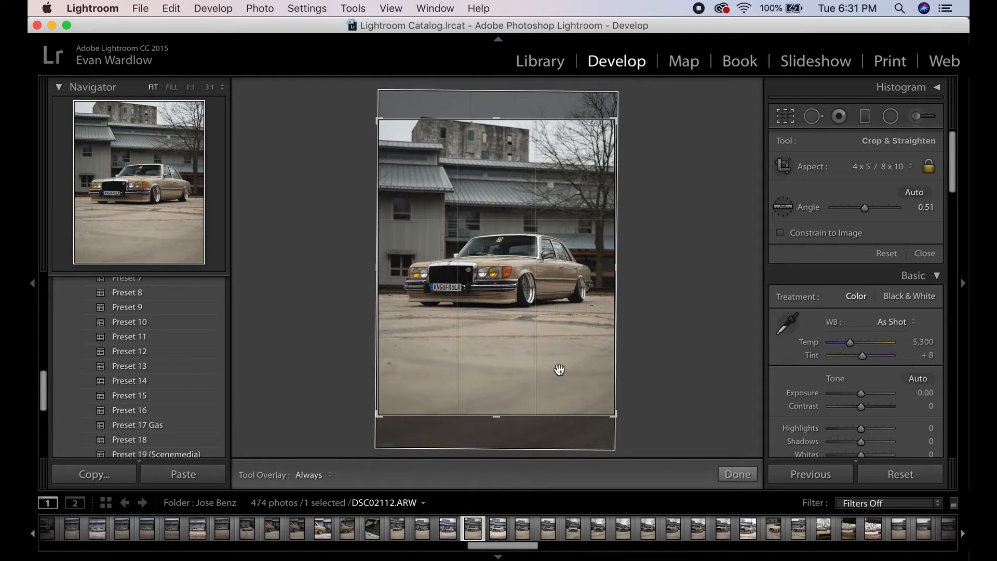
pyautogui.click(784, 117)
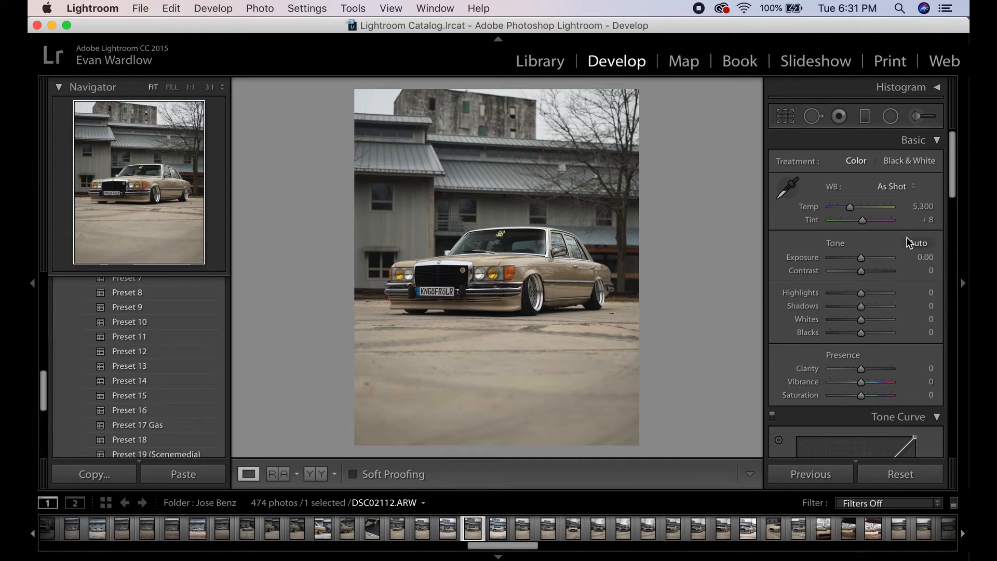
# - Set the white balance Temp to 4900 and Tint to +13
pyautogui.click(918, 206)
pyautogui.click(923, 206)
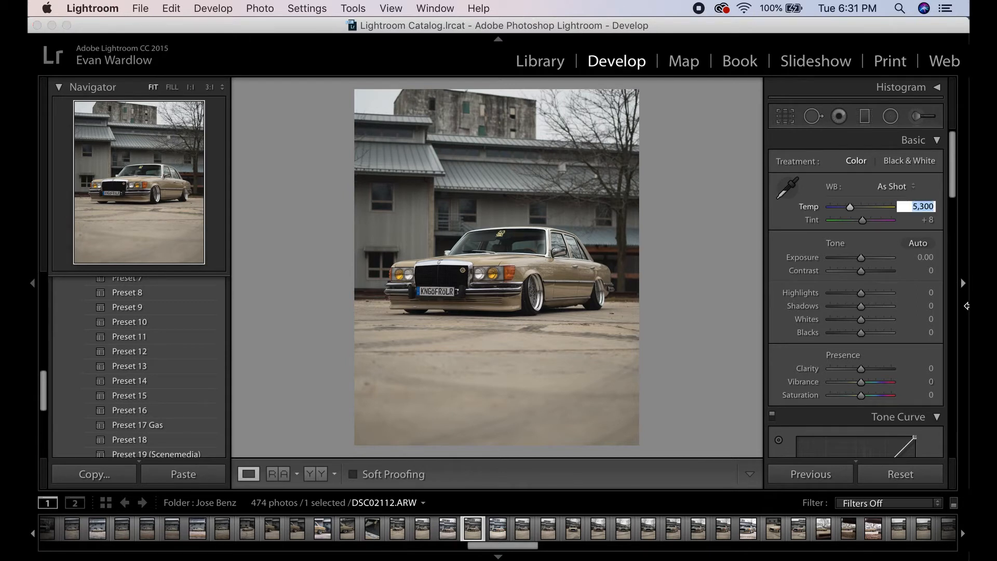
pyautogui.write('4900')
pyautogui.press('Return')
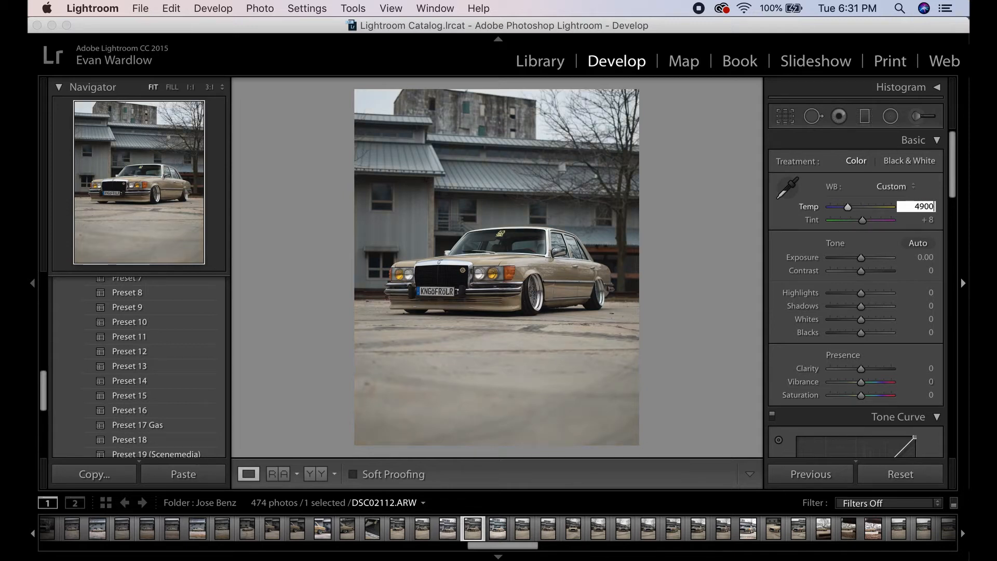
pyautogui.press('Return')
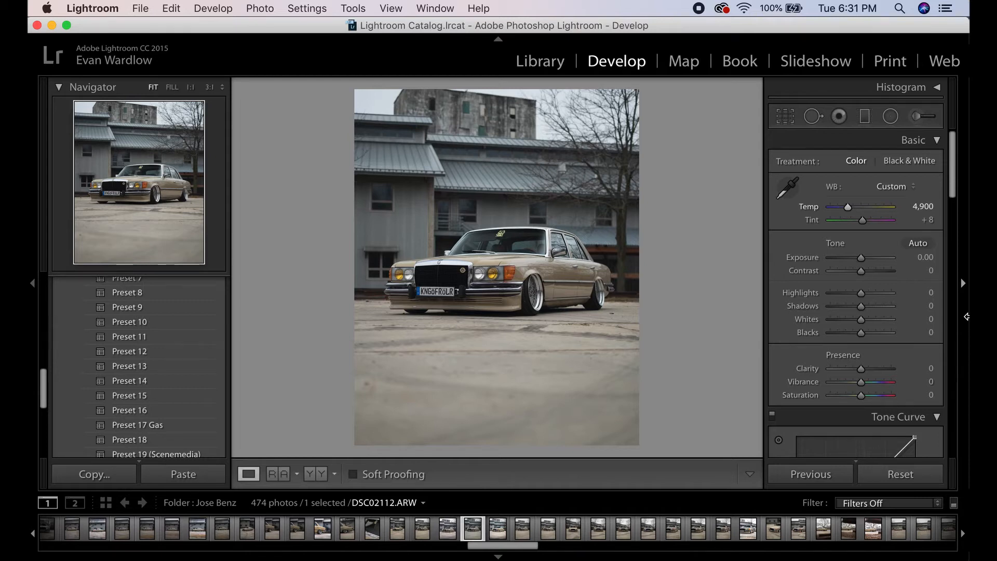
pyautogui.click(920, 220)
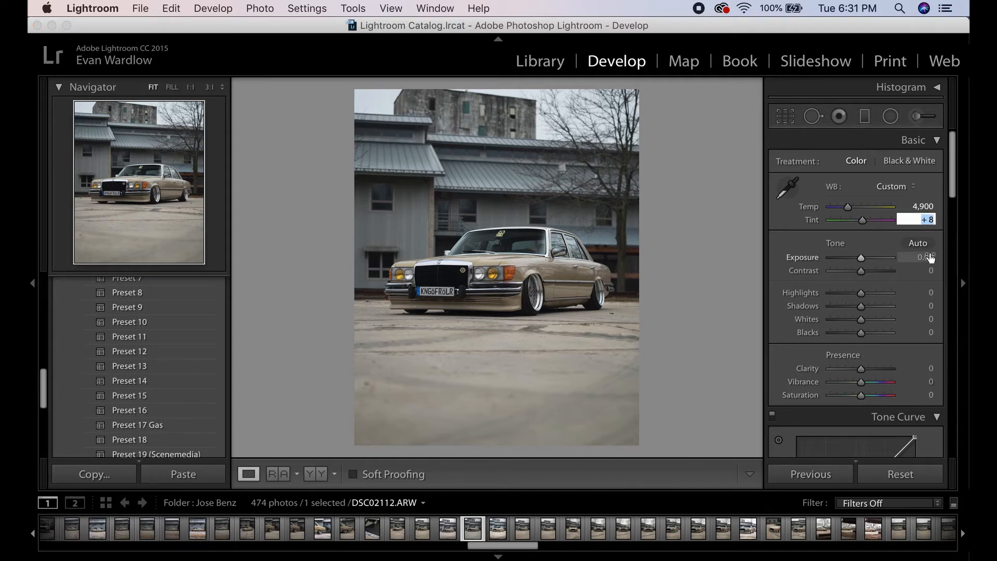
pyautogui.write('13')
pyautogui.press('Return')
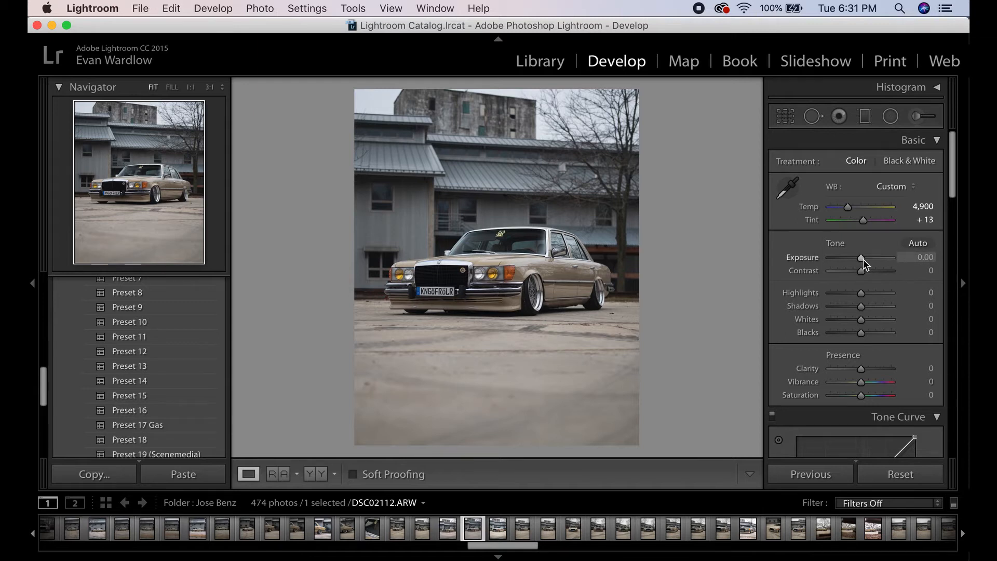
# - Set Exposure to +0.40 and Contrast to +15
pyautogui.moveTo(863, 259); pyautogui.dragTo(865, 260)
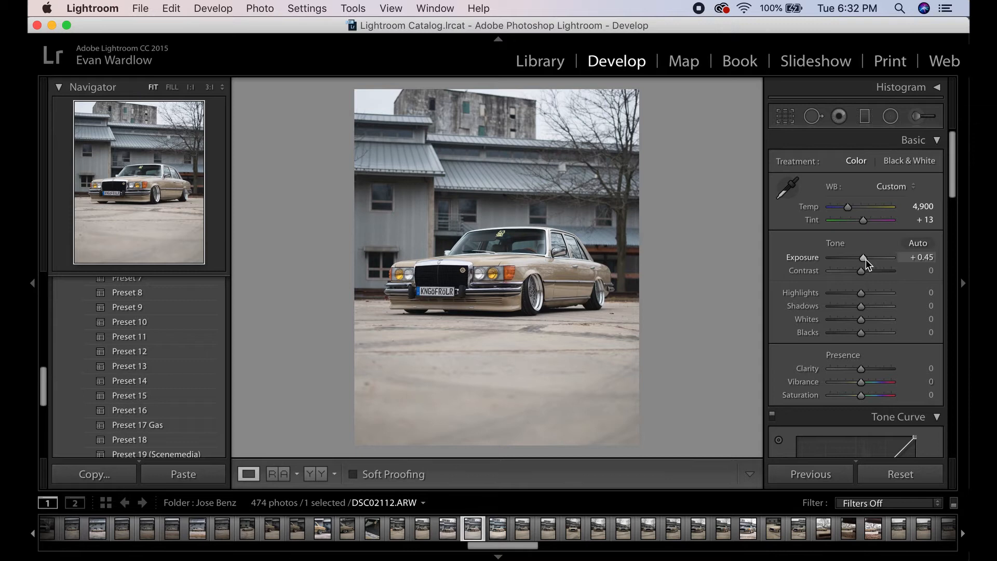
pyautogui.click(912, 258)
pyautogui.write('.4')
pyautogui.press('Return')
pyautogui.click(930, 272)
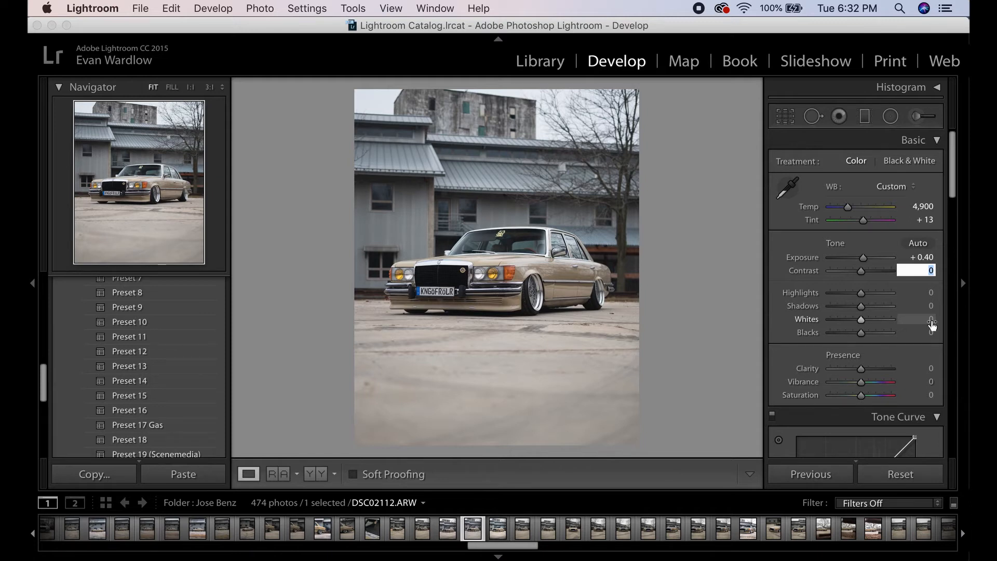
pyautogui.write('15')
pyautogui.press('Return')
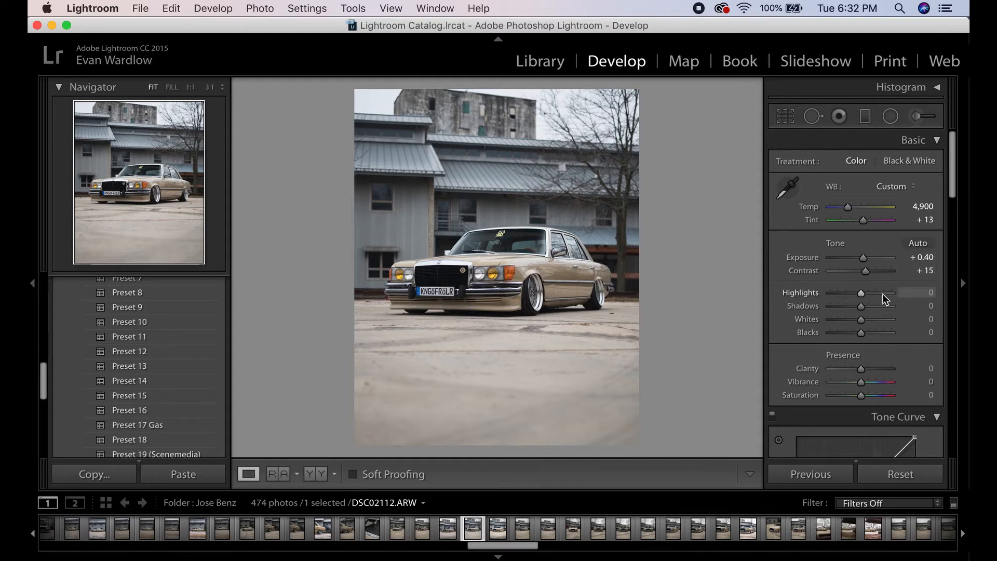
# - Set Highlights to -35 and Shadows to +64
pyautogui.moveTo(862, 294); pyautogui.dragTo(852, 295)
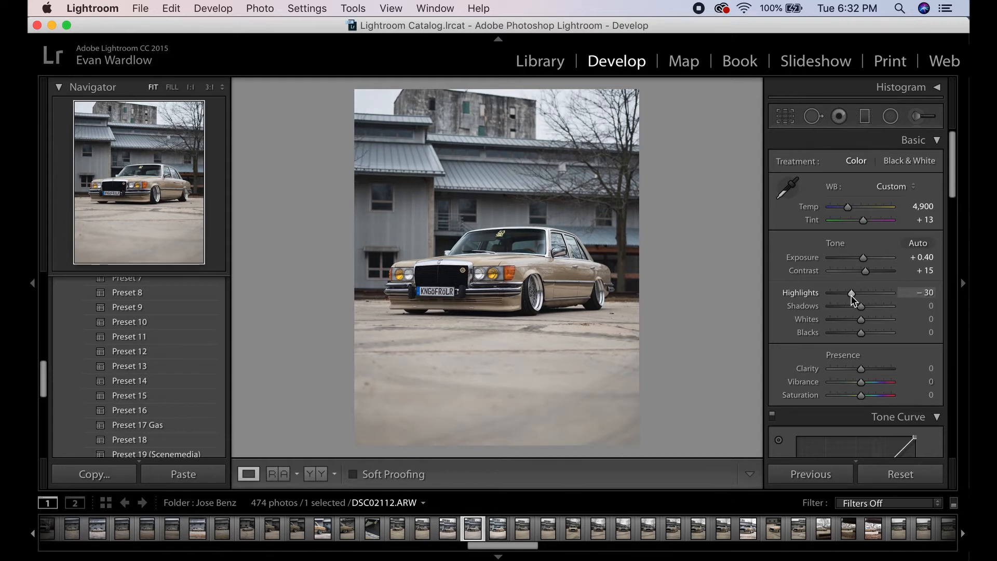
pyautogui.press('alt')
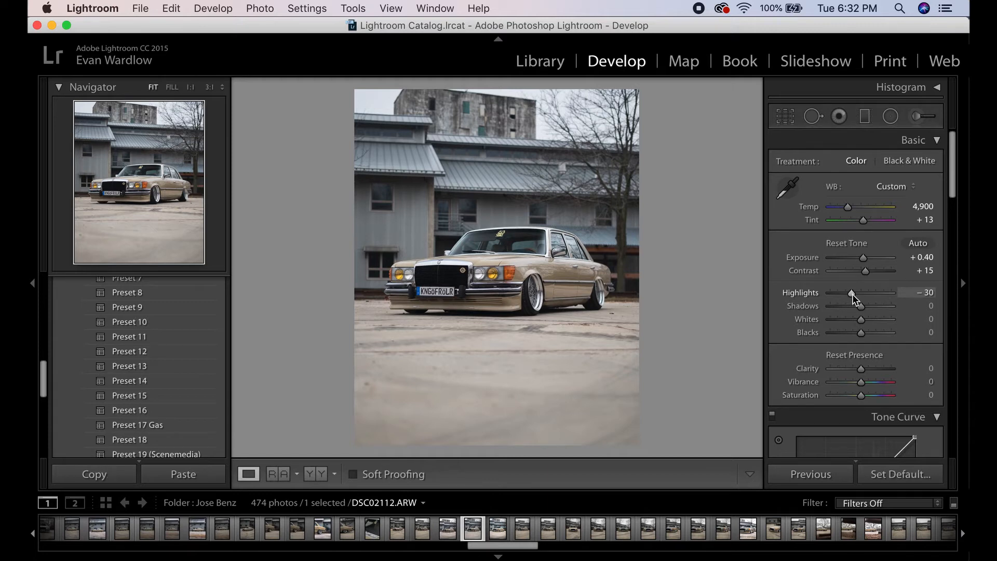
pyautogui.moveTo(852, 294)
pyautogui.mouseDown()
pyautogui.moveTo(883, 295)
pyautogui.moveTo(851, 301)
pyautogui.mouseUp()
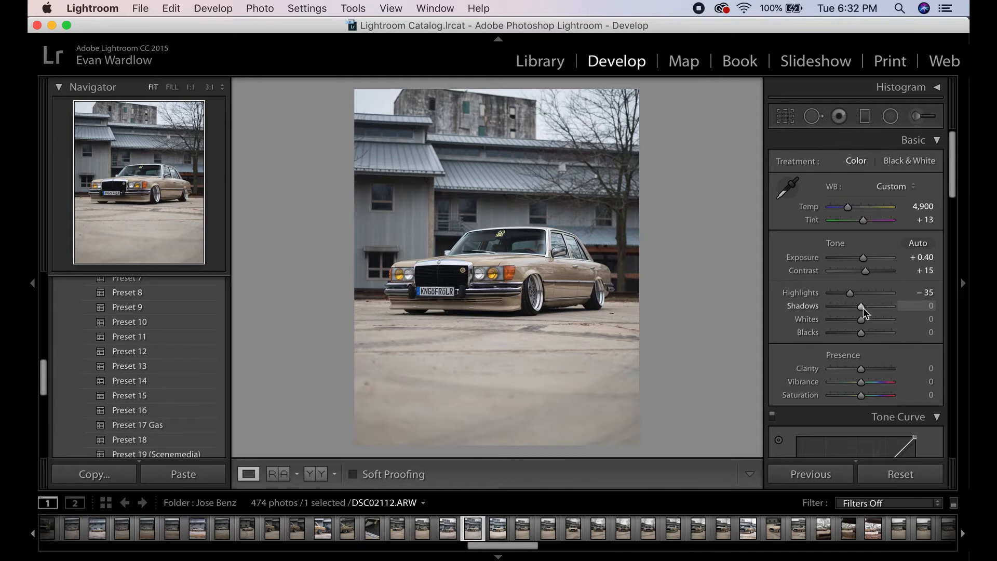
pyautogui.moveTo(861, 308); pyautogui.dragTo(880, 308)
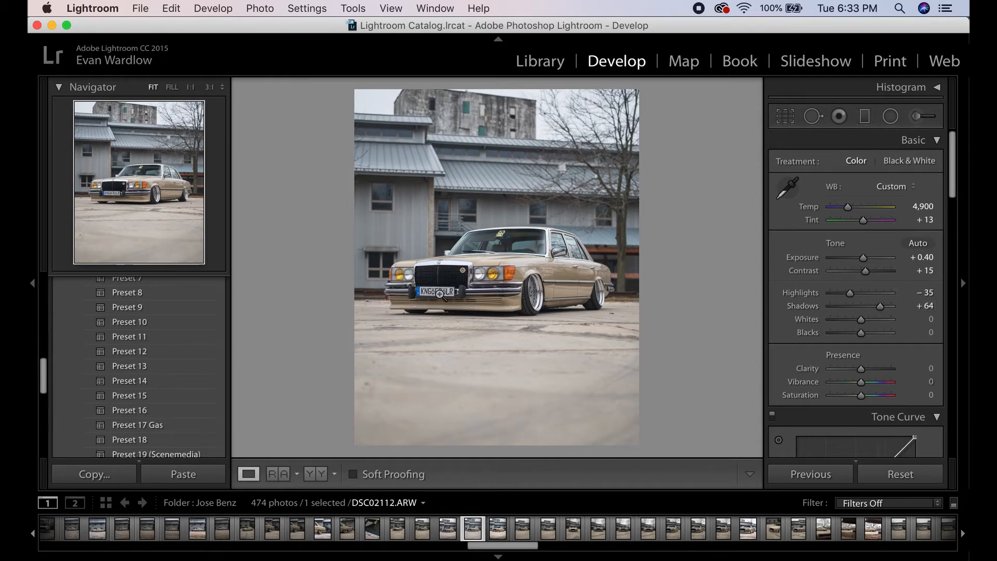
# - Examine the car's front grille and headlights at 1:1 zoom, then check the histogram
pyautogui.click(462, 280)
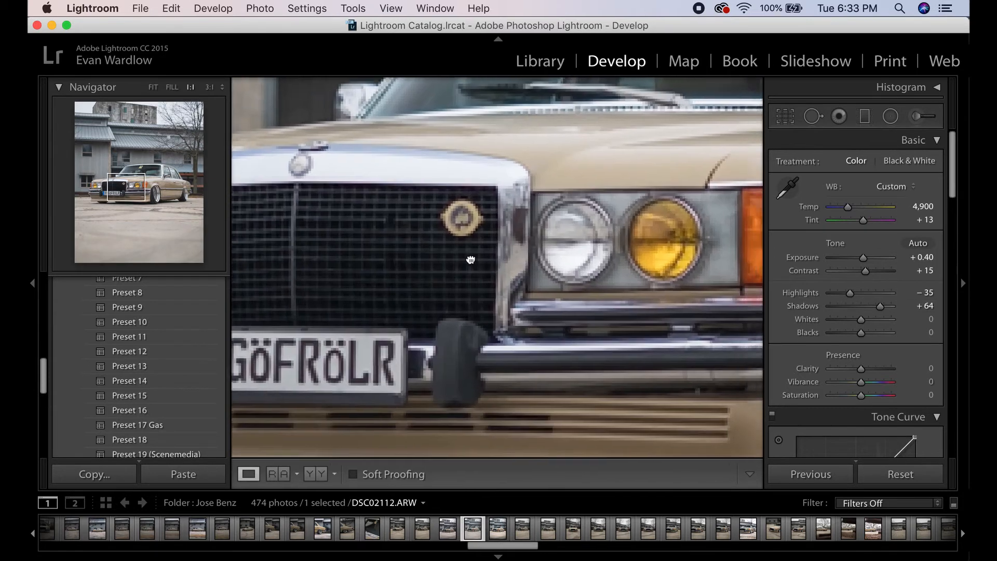
pyautogui.moveTo(679, 291); pyautogui.dragTo(603, 285)
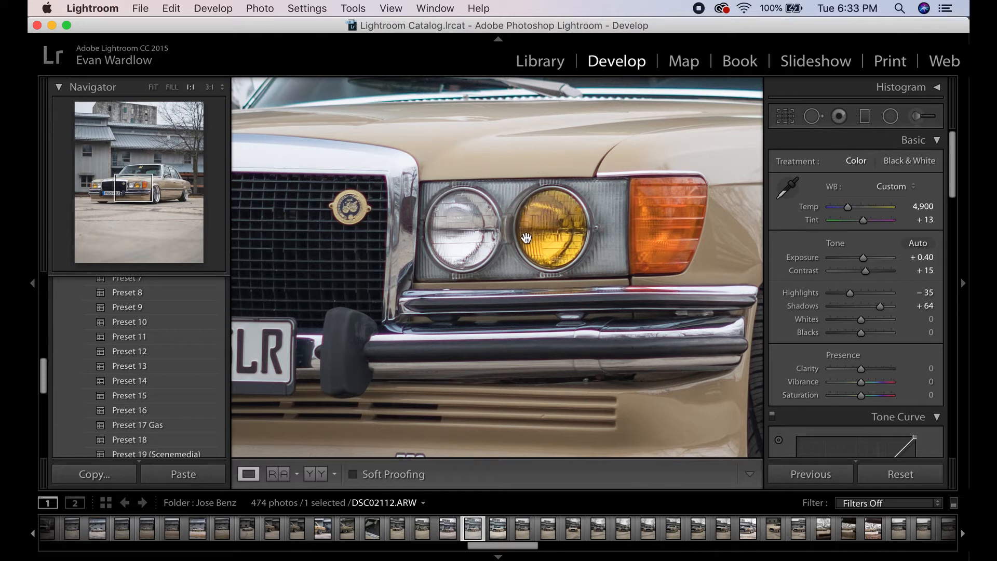
pyautogui.click(153, 86)
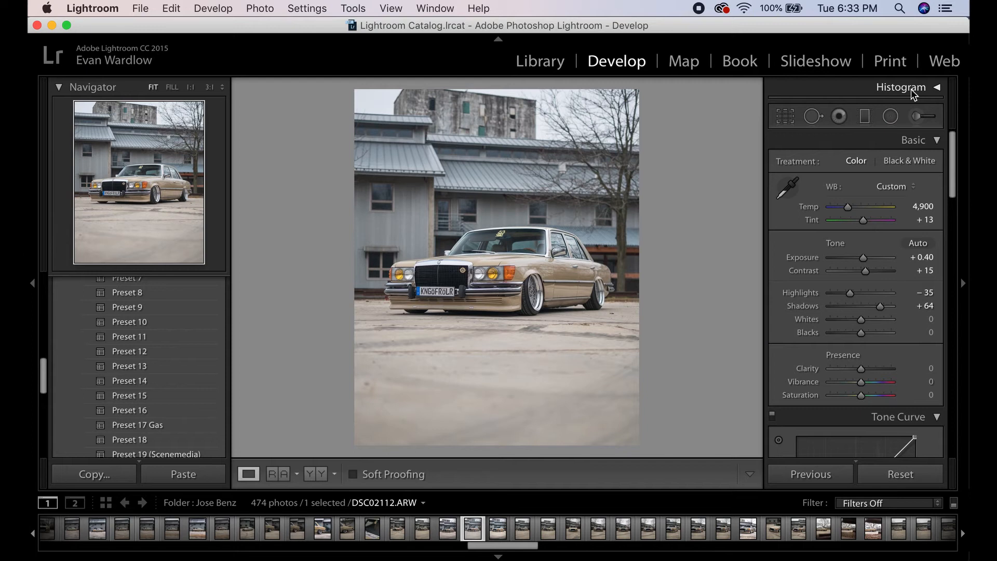
pyautogui.click(913, 93)
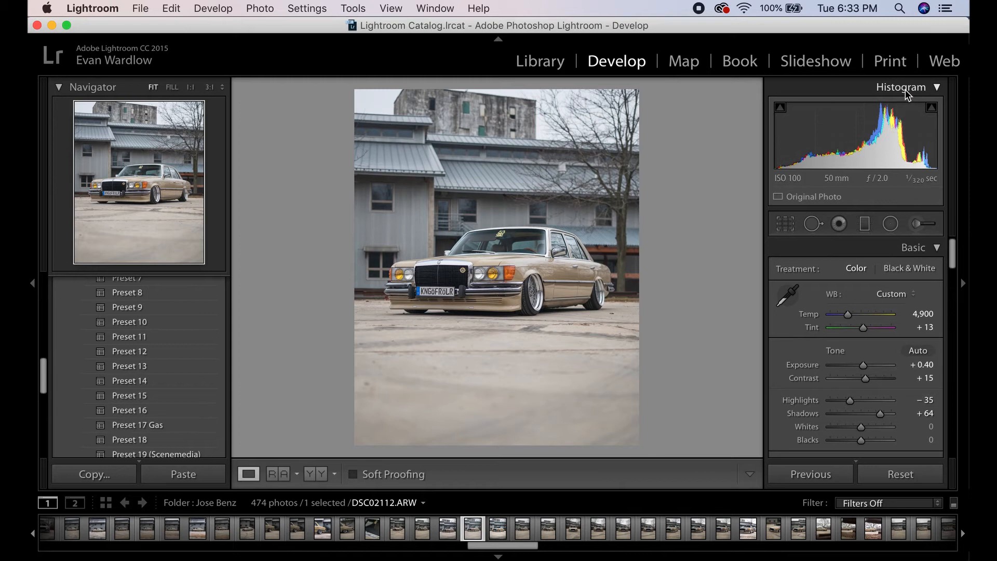
pyautogui.click(906, 90)
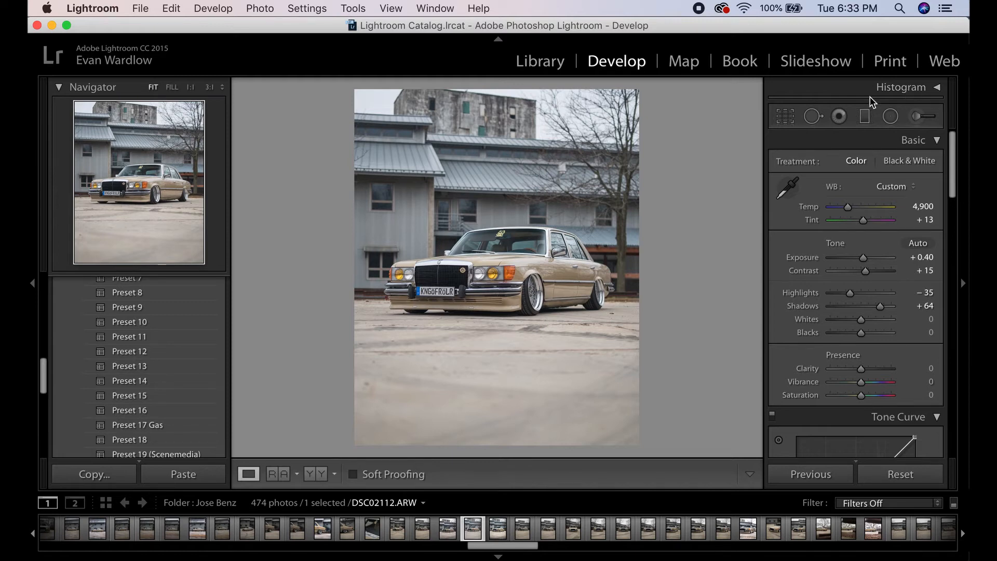
# - Set Whites to +38 and Blacks to +27, checking the front wheel area up close
pyautogui.scroll(-1, 904, 281)
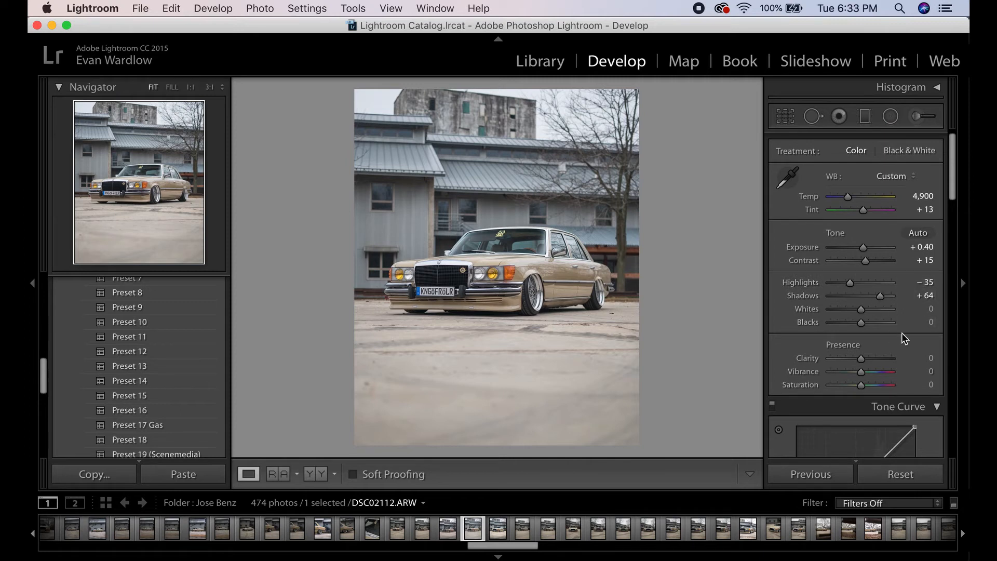
pyautogui.keyDown('alt'); pyautogui.click(862, 310); pyautogui.keyUp('alt')
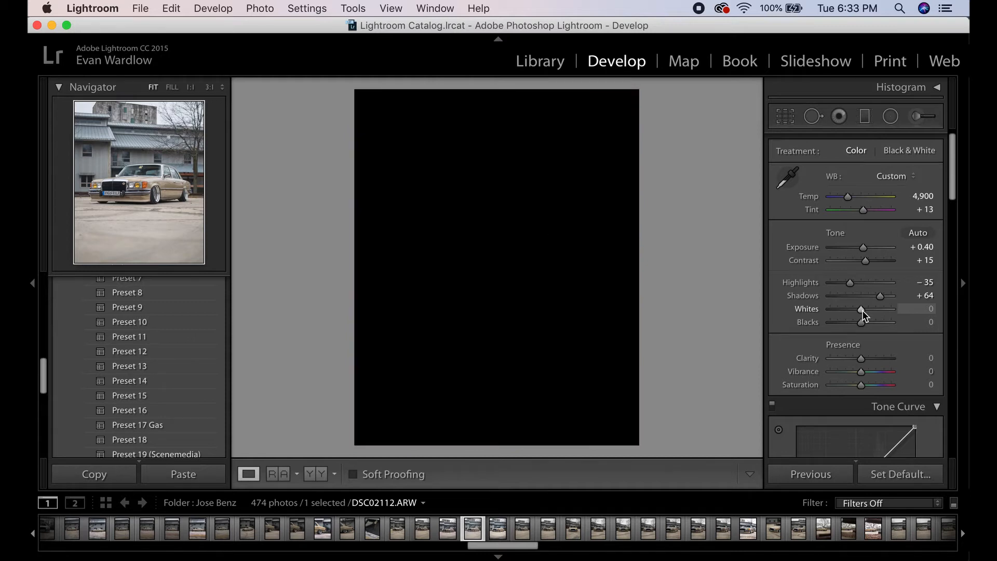
pyautogui.moveTo(863, 310); pyautogui.dragTo(874, 310)
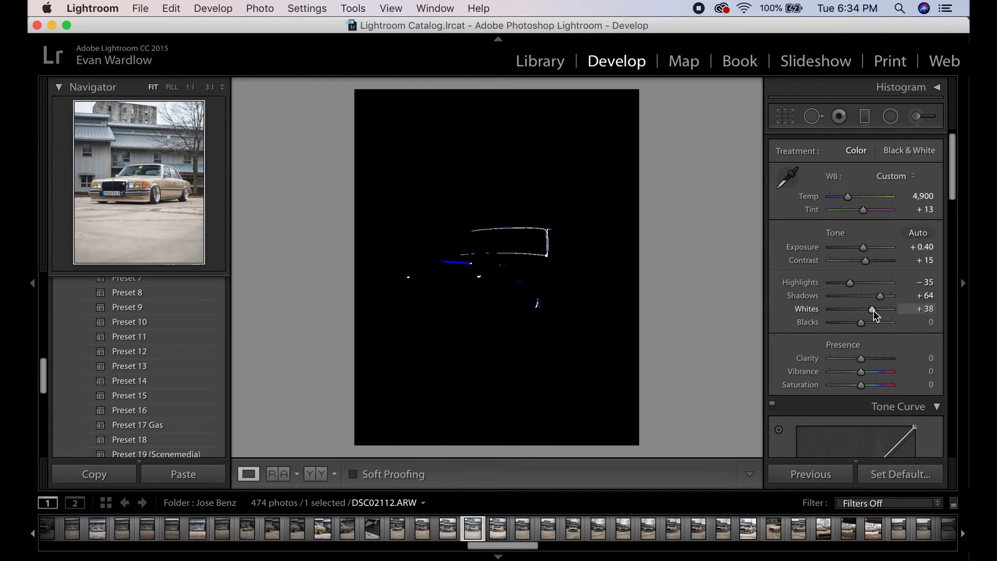
pyautogui.moveTo(873, 310); pyautogui.dragTo(873, 310)
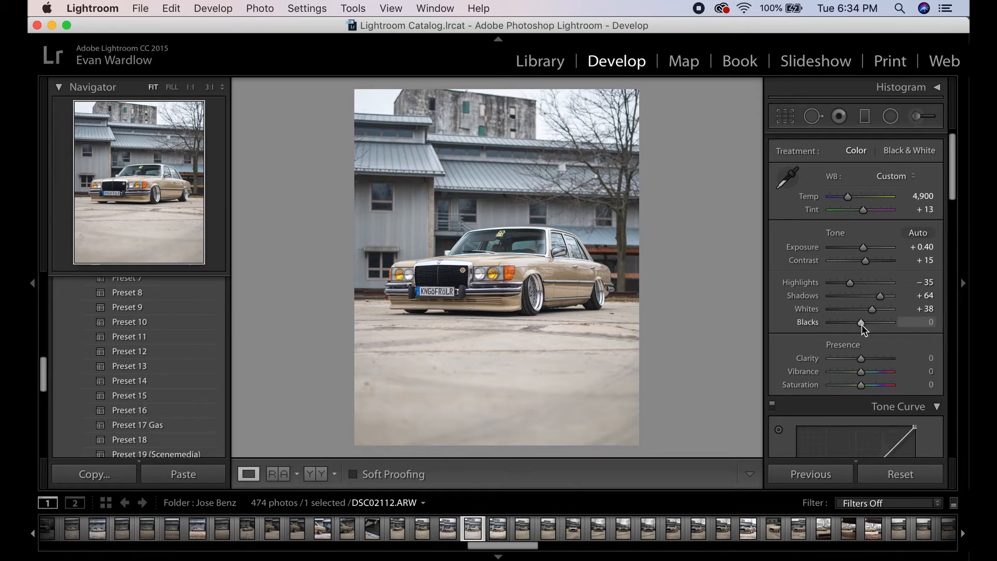
pyautogui.moveTo(861, 325); pyautogui.dragTo(869, 326)
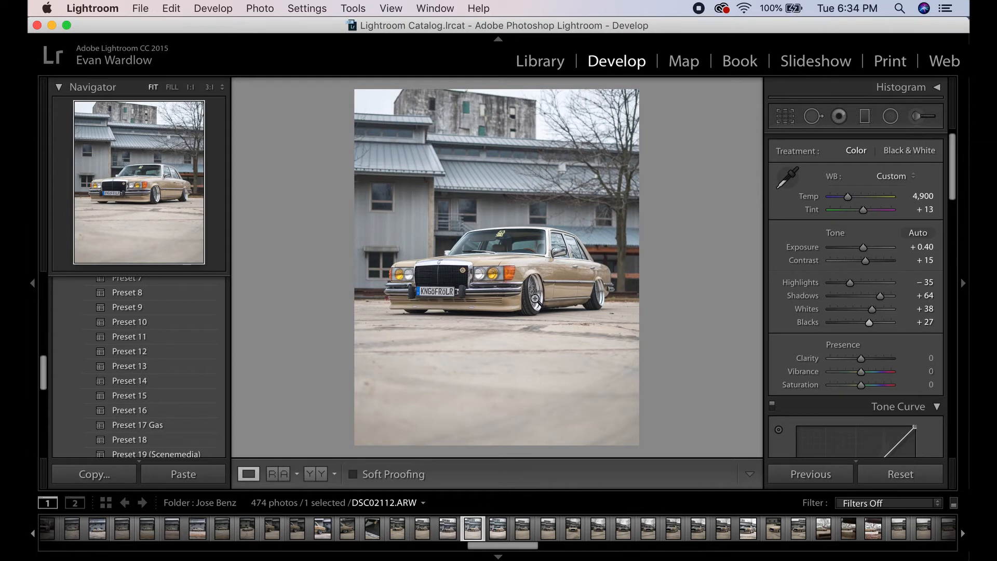
pyautogui.click(526, 297)
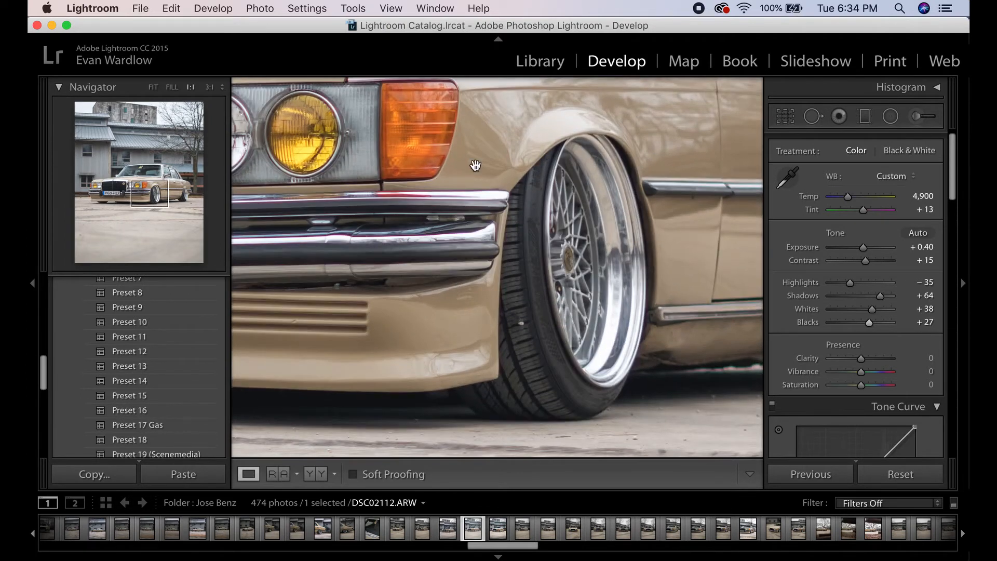
pyautogui.click(152, 88)
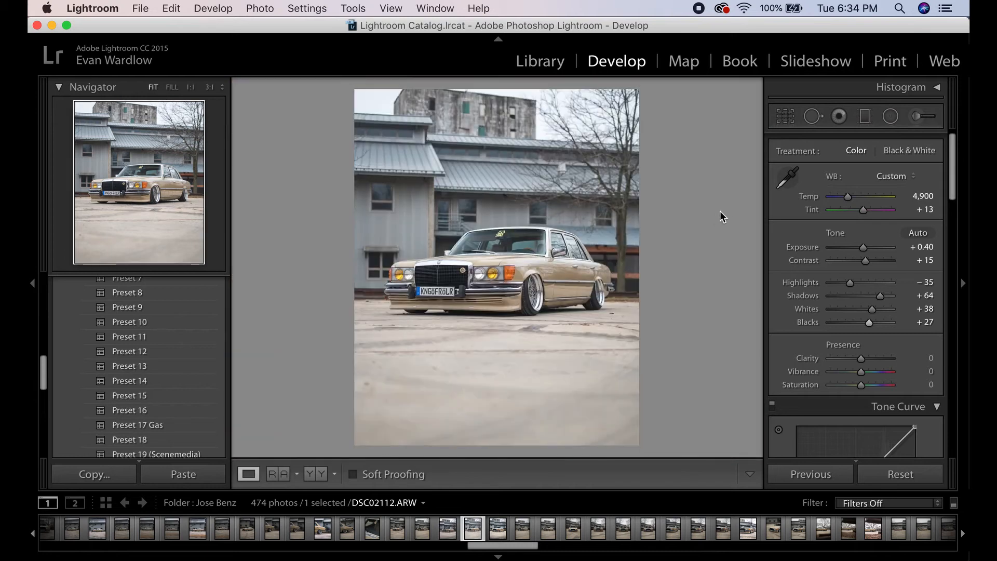
# - Set Clarity to +15
pyautogui.click(930, 358)
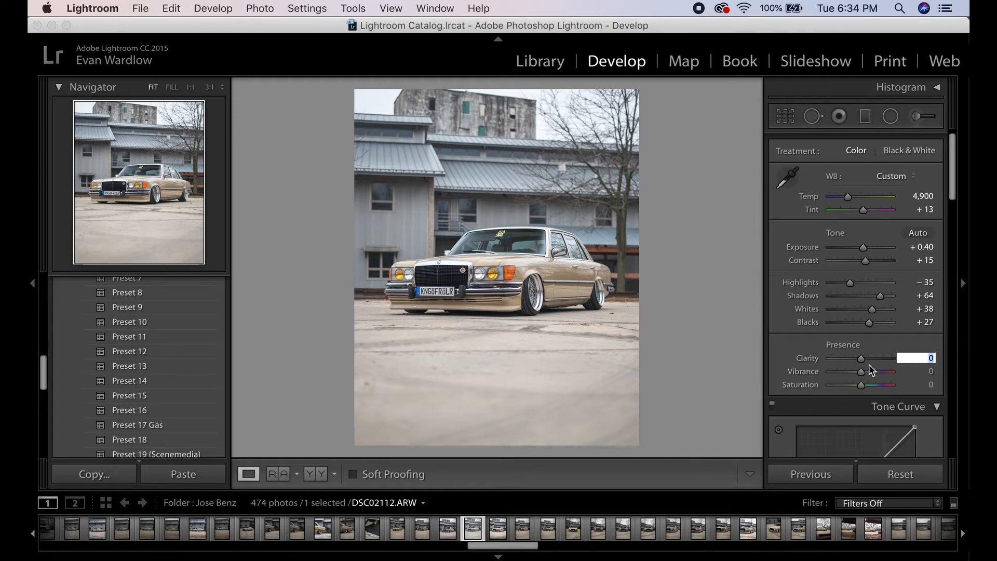
pyautogui.moveTo(864, 359); pyautogui.dragTo(893, 360)
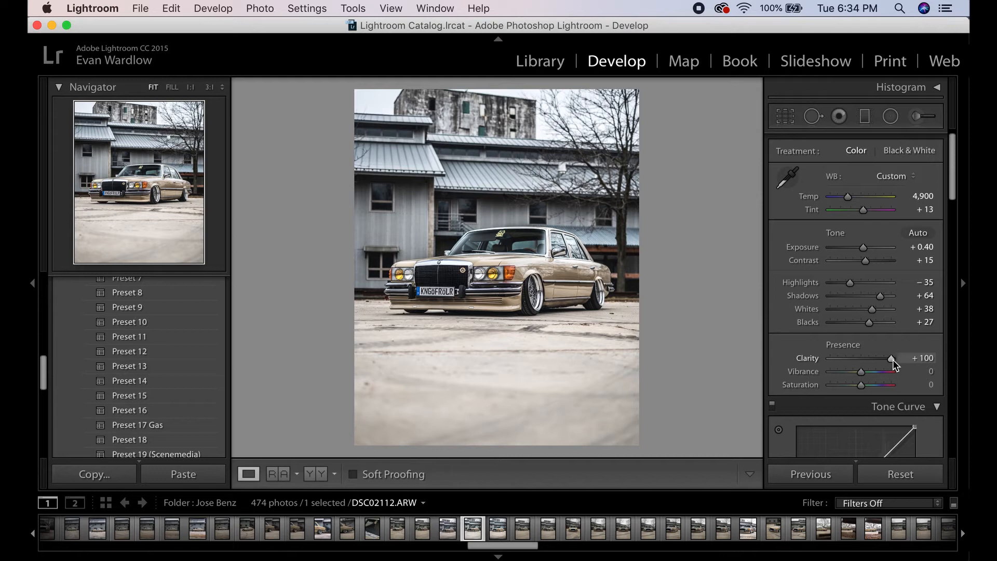
pyautogui.moveTo(893, 360); pyautogui.dragTo(869, 363)
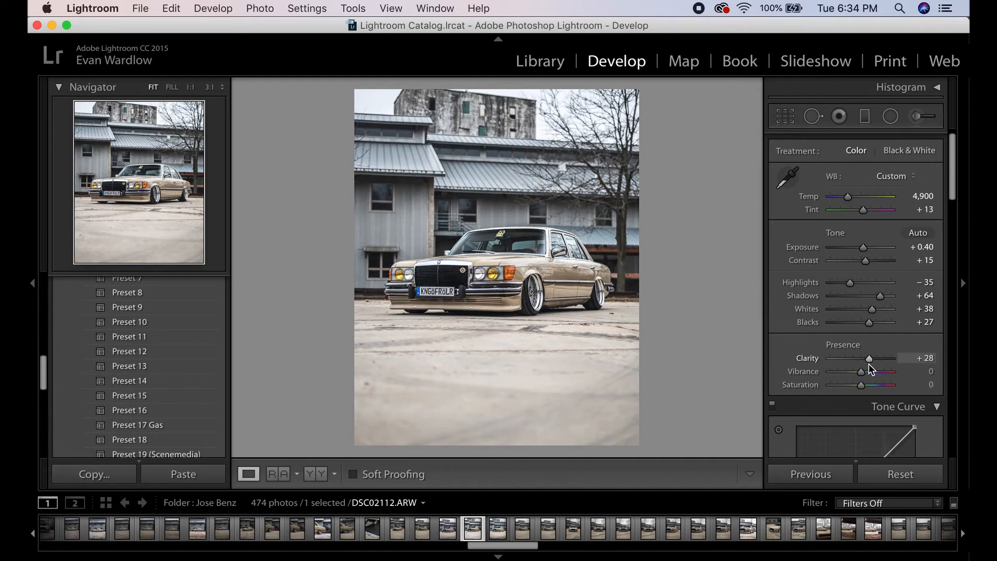
pyautogui.click(922, 359)
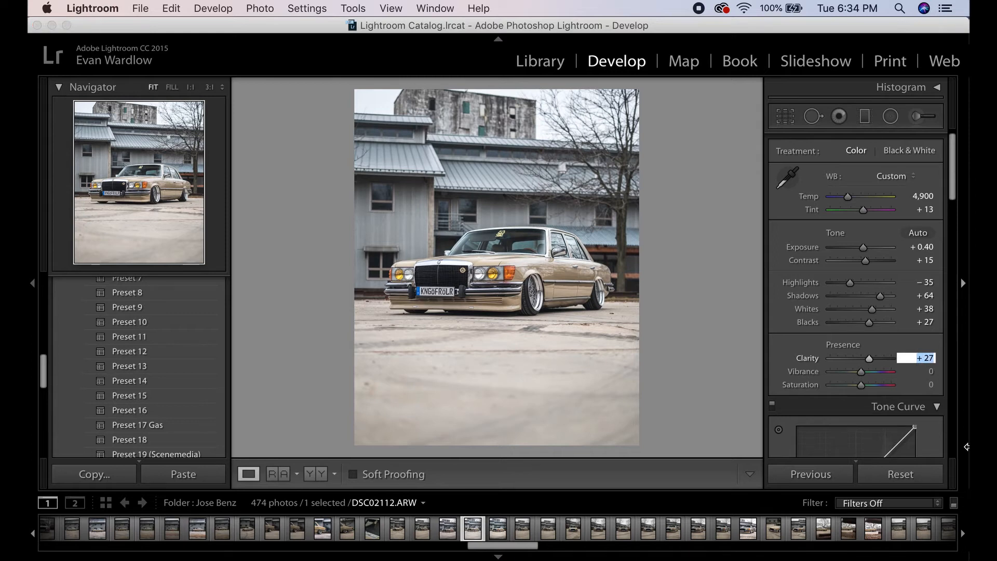
pyautogui.write('15')
pyautogui.press('Return')
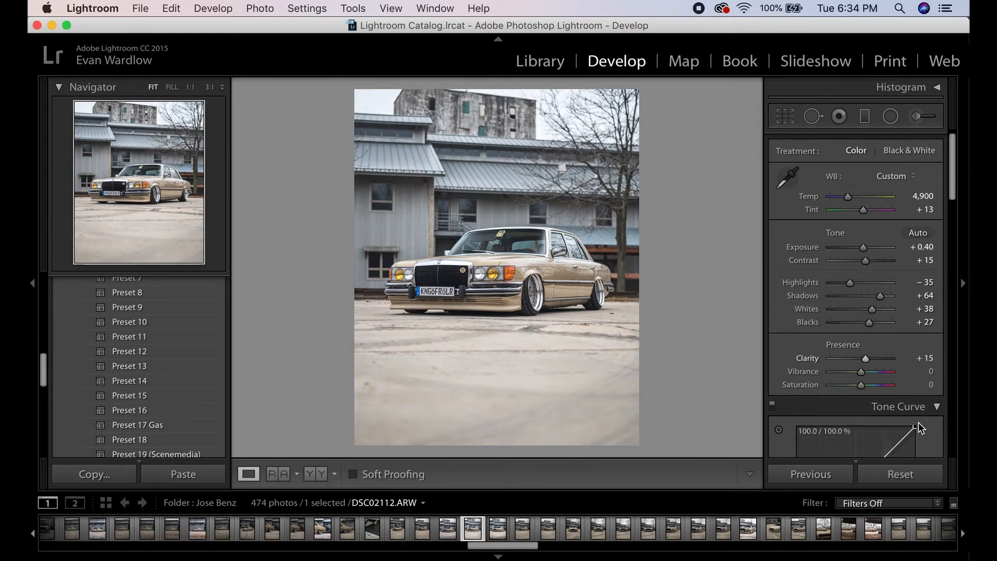
# - Set Vibrance to +10
pyautogui.click(929, 372)
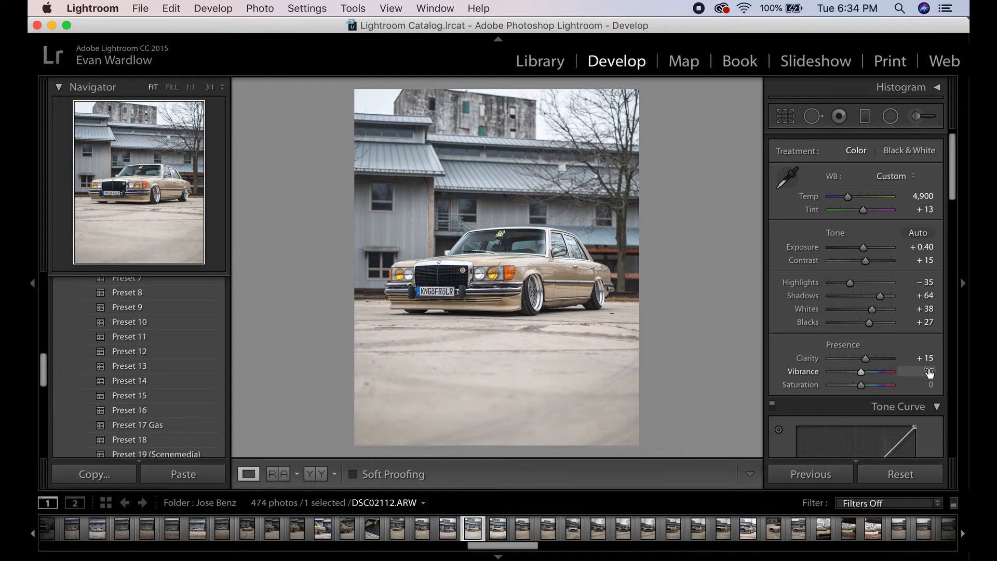
pyautogui.click(929, 372)
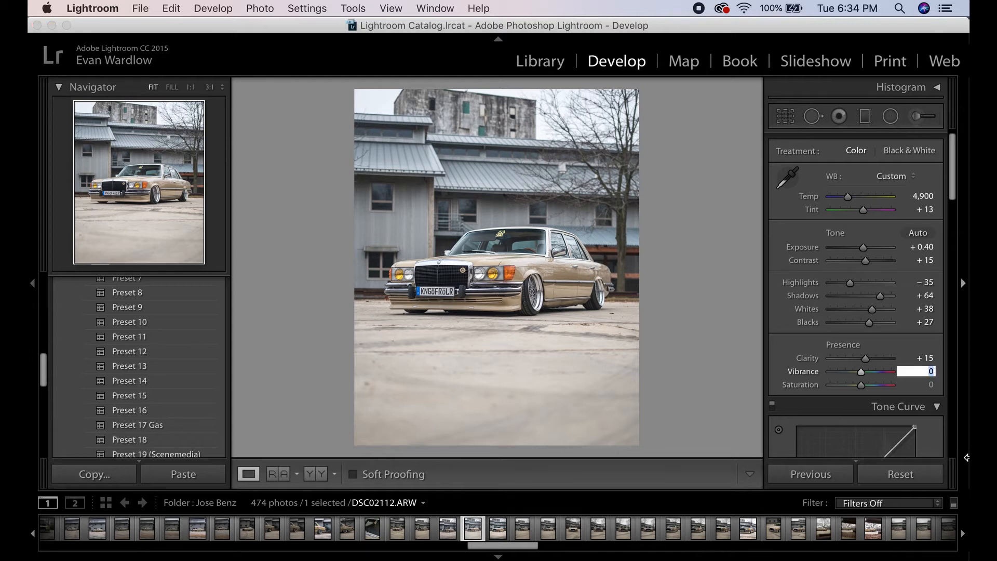
pyautogui.write('10')
pyautogui.press('Return')
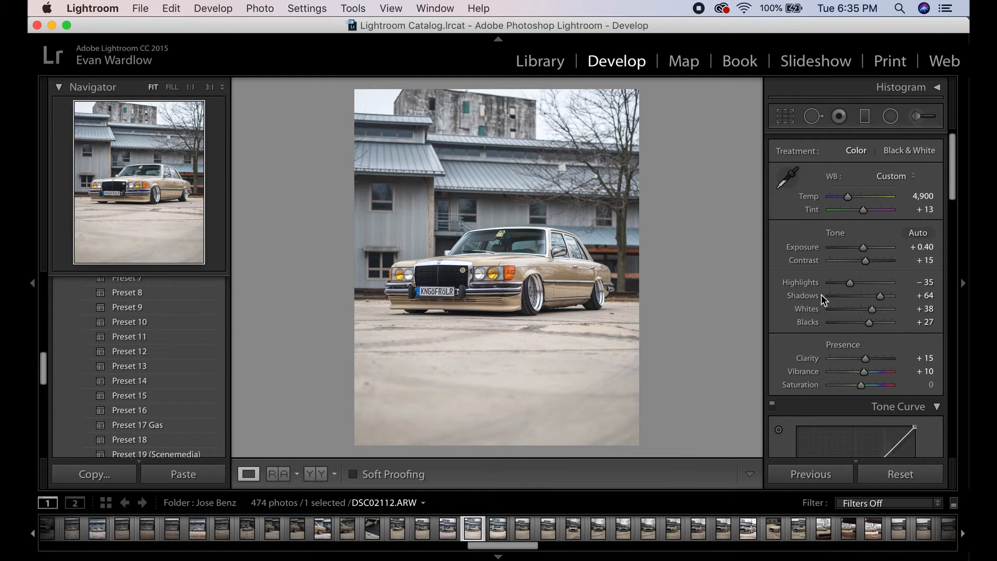
# - Apply the TQP Black up point curve preset in the Tone Curve
pyautogui.scroll(-6, 871, 305)
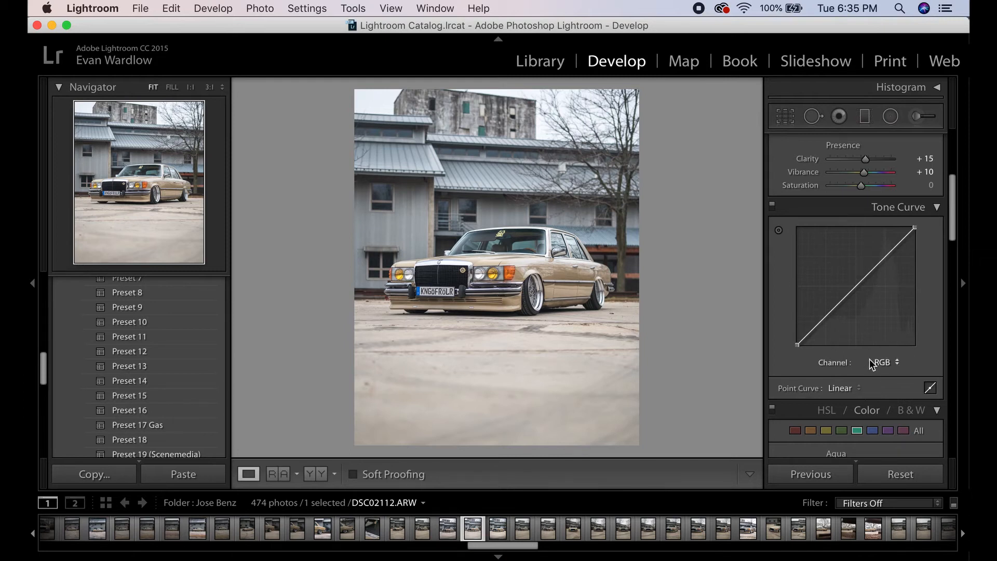
pyautogui.click(865, 389)
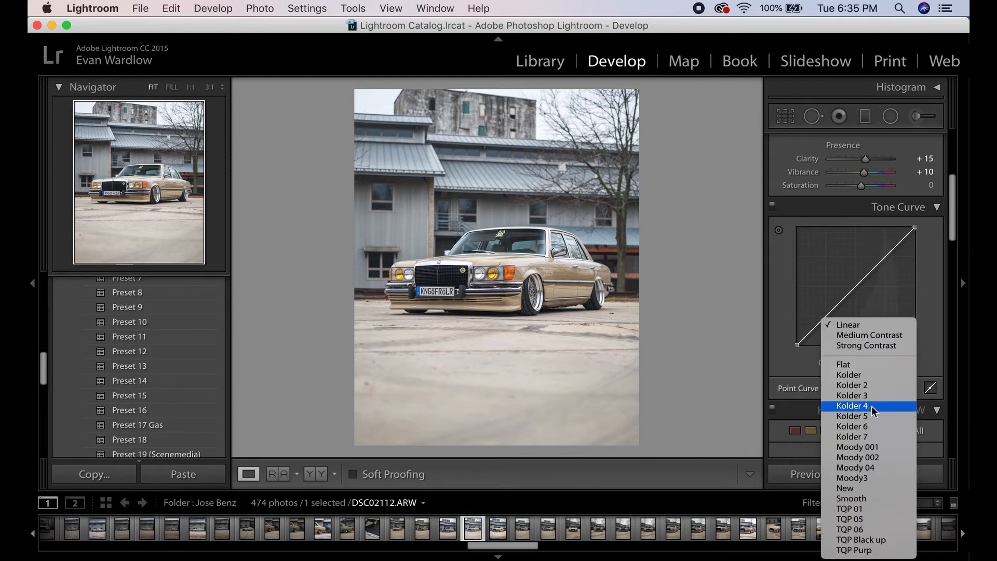
pyautogui.click(882, 541)
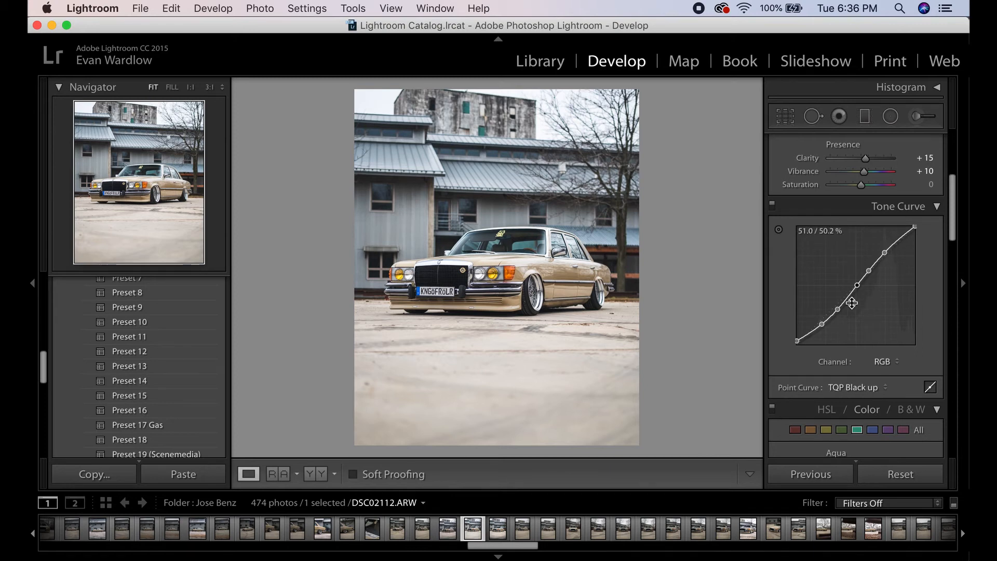
# - Set the Purple saturation to -100 in the HSL/Color panel, returning to the single loupe view
pyautogui.scroll(-2, 878, 283)
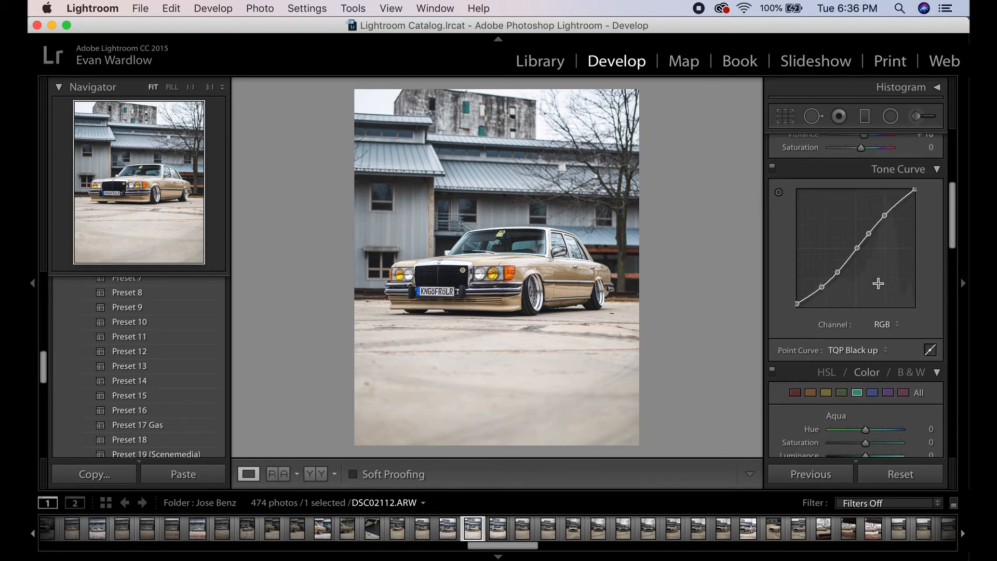
pyautogui.scroll(-5, 878, 283)
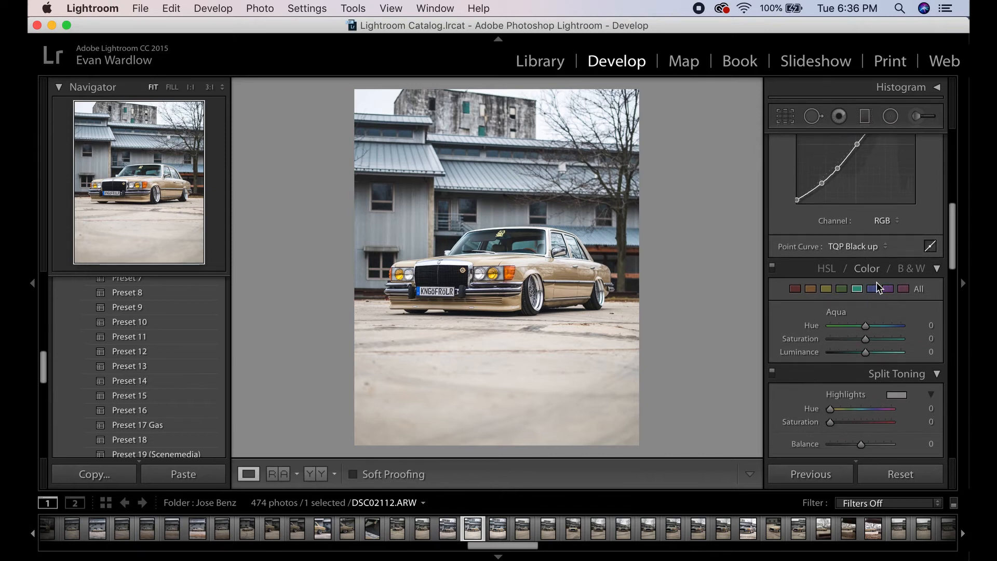
pyautogui.scroll(-1, 877, 283)
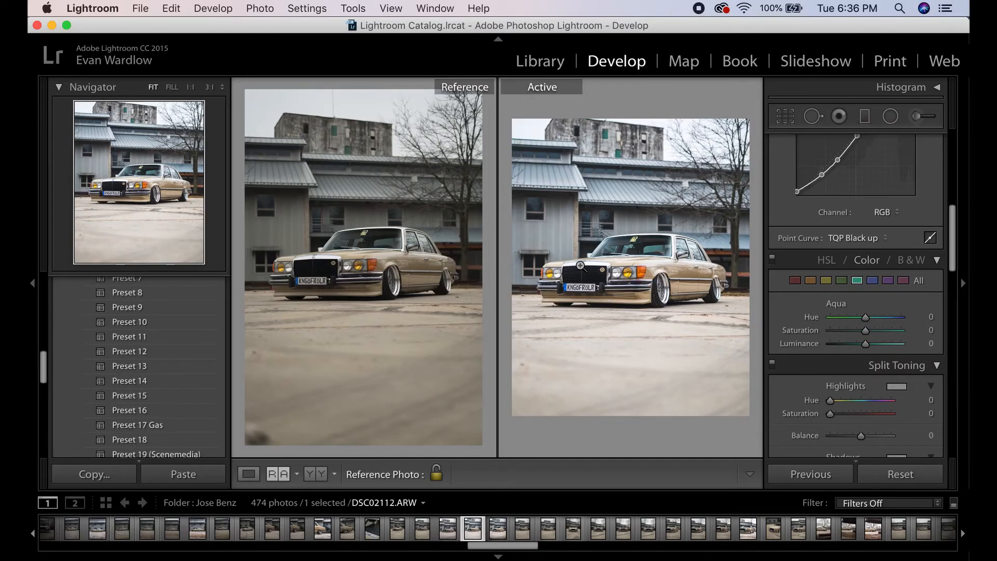
pyautogui.click(249, 474)
pyautogui.click(826, 281)
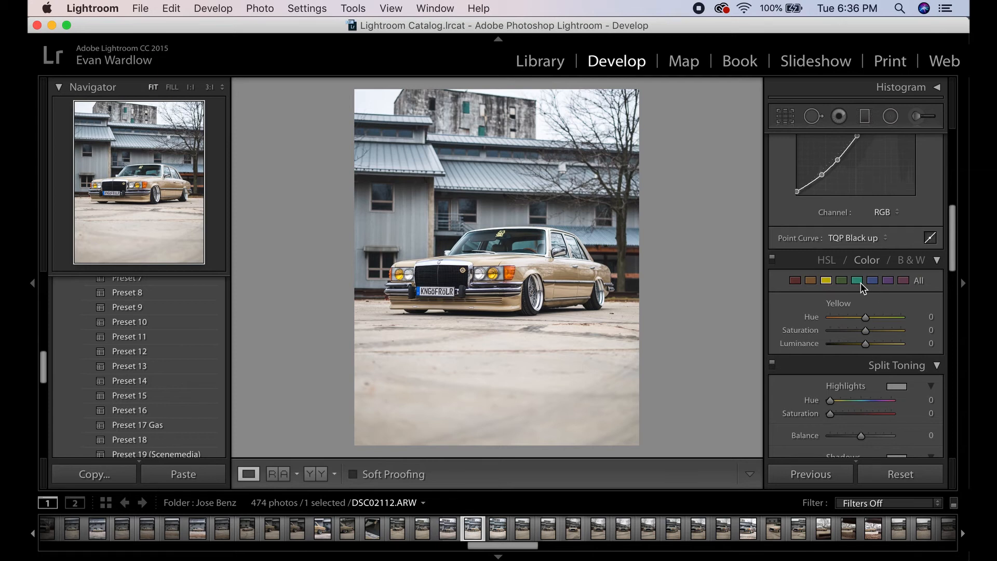
pyautogui.click(888, 280)
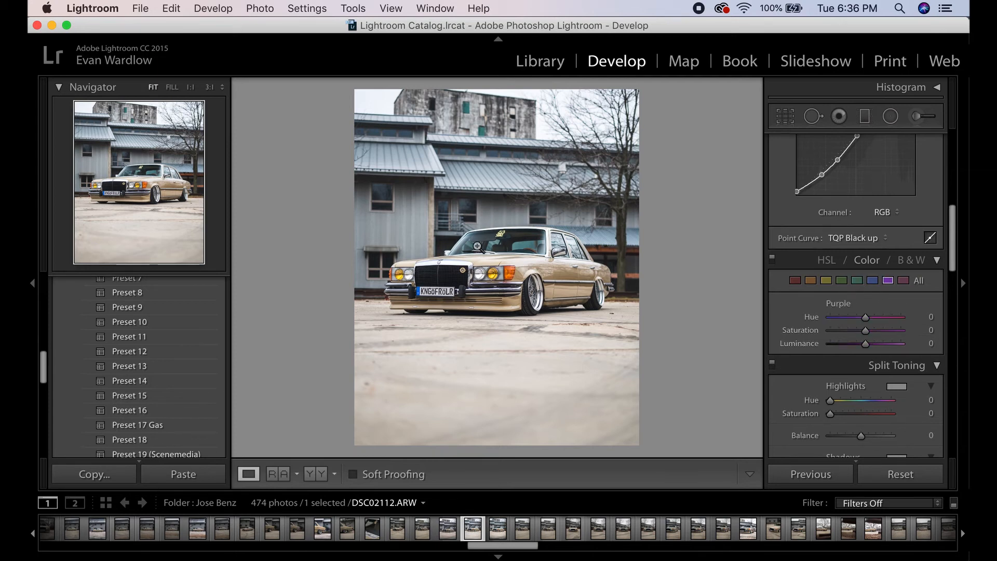
pyautogui.click(905, 282)
pyautogui.click(890, 282)
pyautogui.moveTo(866, 330); pyautogui.dragTo(813, 333)
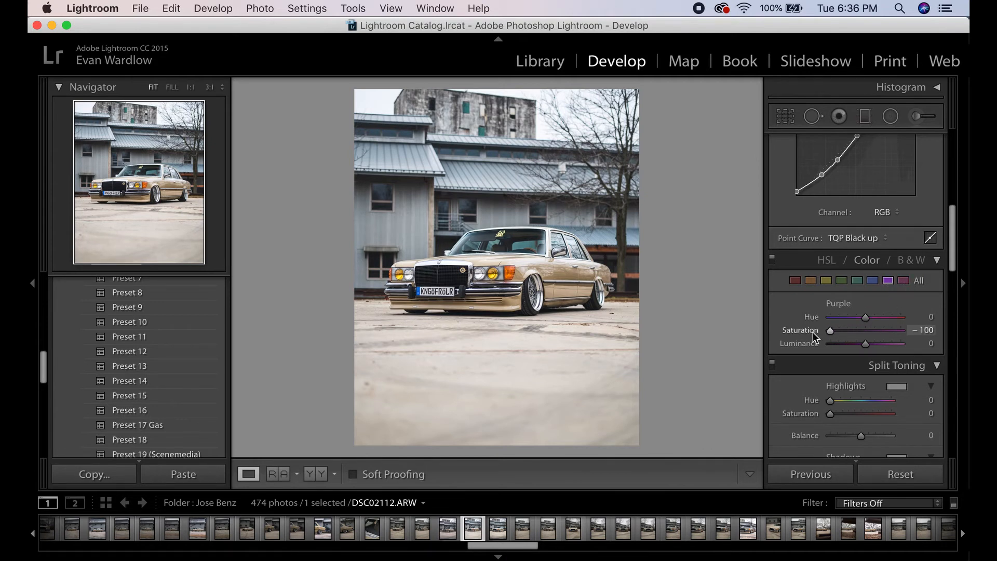
pyautogui.click(905, 283)
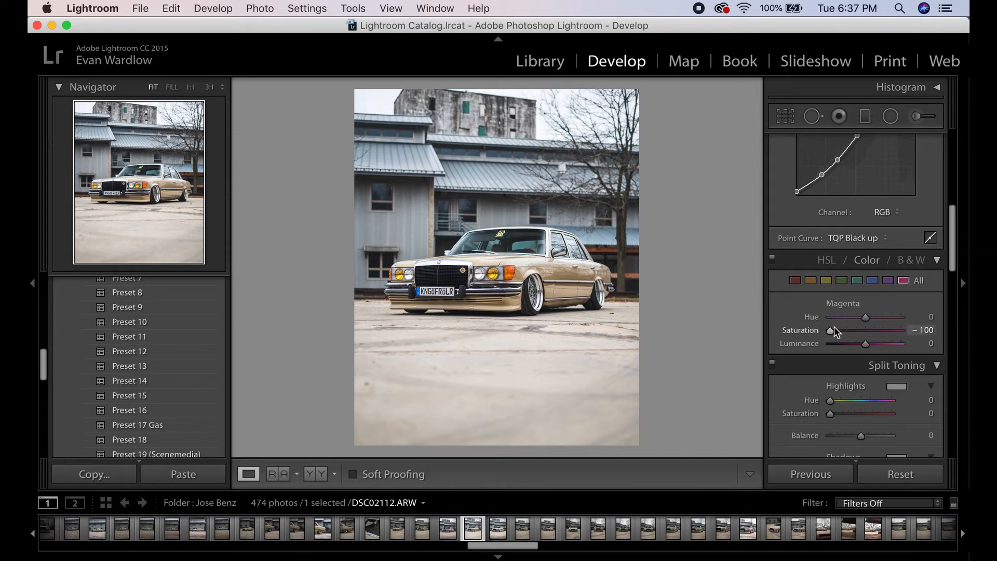
# - Set the Aqua saturation to -100 and luminance to -8, checking the front of the car up close
pyautogui.click(476, 277)
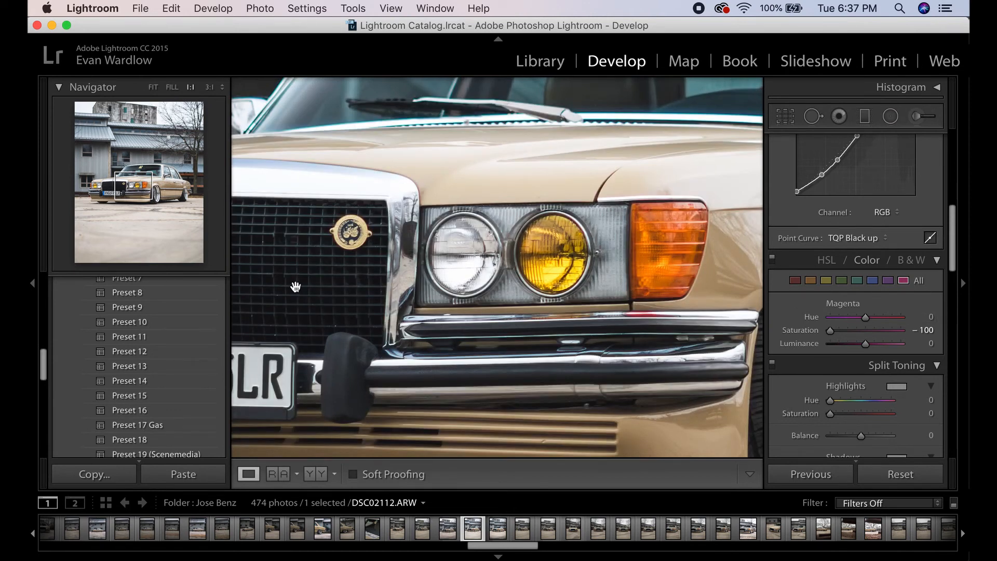
pyautogui.moveTo(670, 311); pyautogui.dragTo(592, 311)
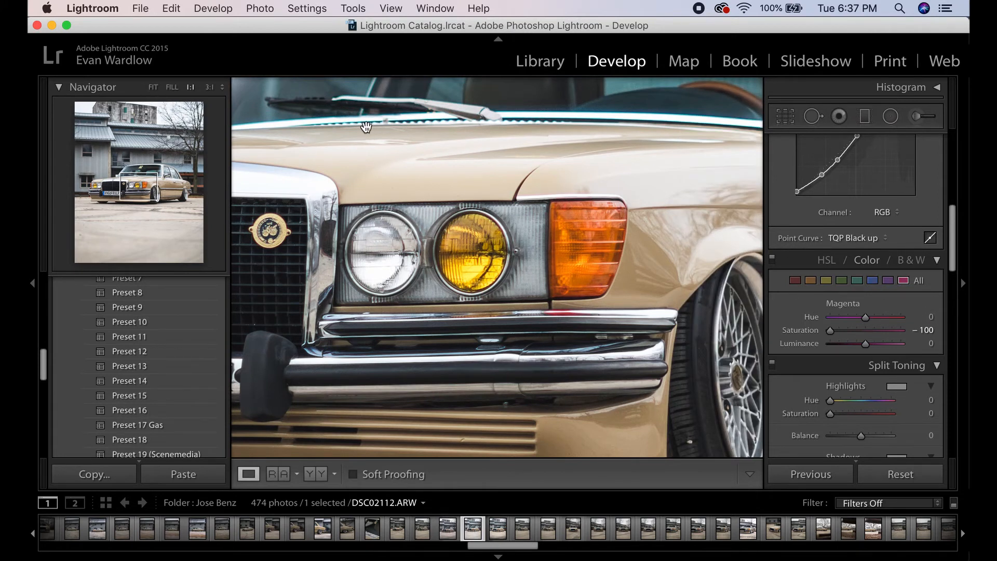
pyautogui.moveTo(516, 120); pyautogui.dragTo(520, 202)
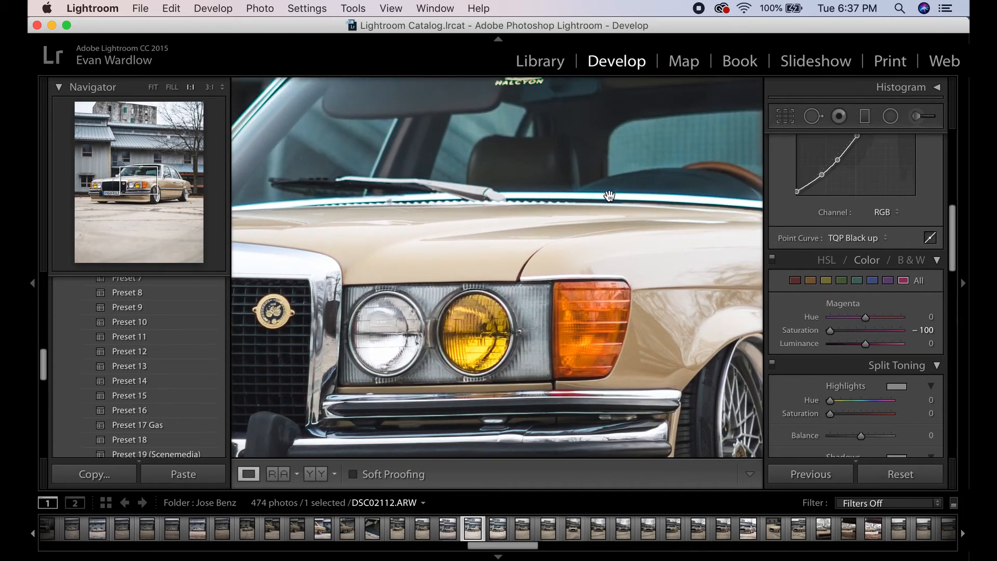
pyautogui.click(857, 281)
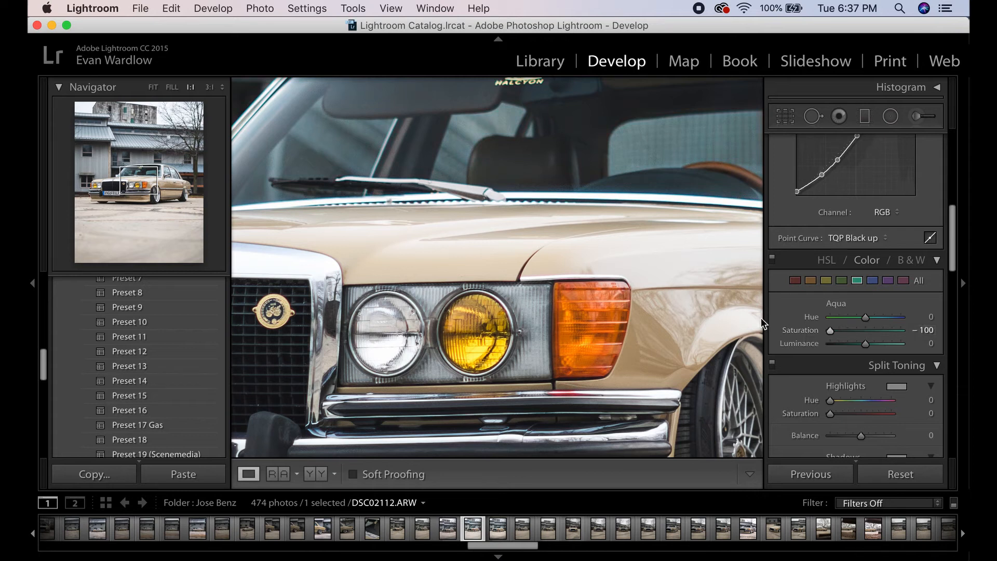
pyautogui.moveTo(465, 368); pyautogui.dragTo(471, 335)
pyautogui.click(153, 87)
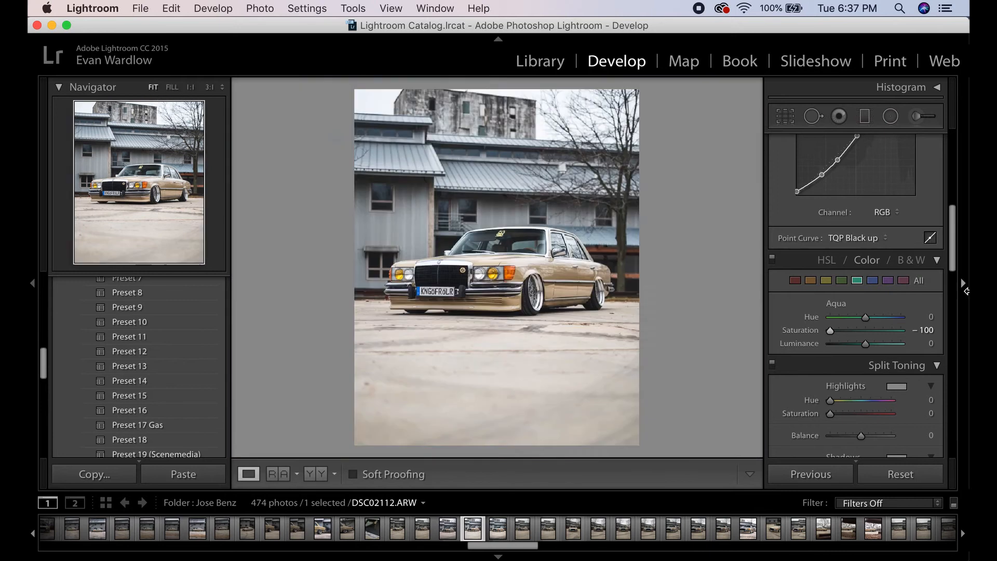
pyautogui.moveTo(829, 332)
pyautogui.mouseDown()
pyautogui.moveTo(935, 333)
pyautogui.moveTo(829, 332)
pyautogui.mouseUp()
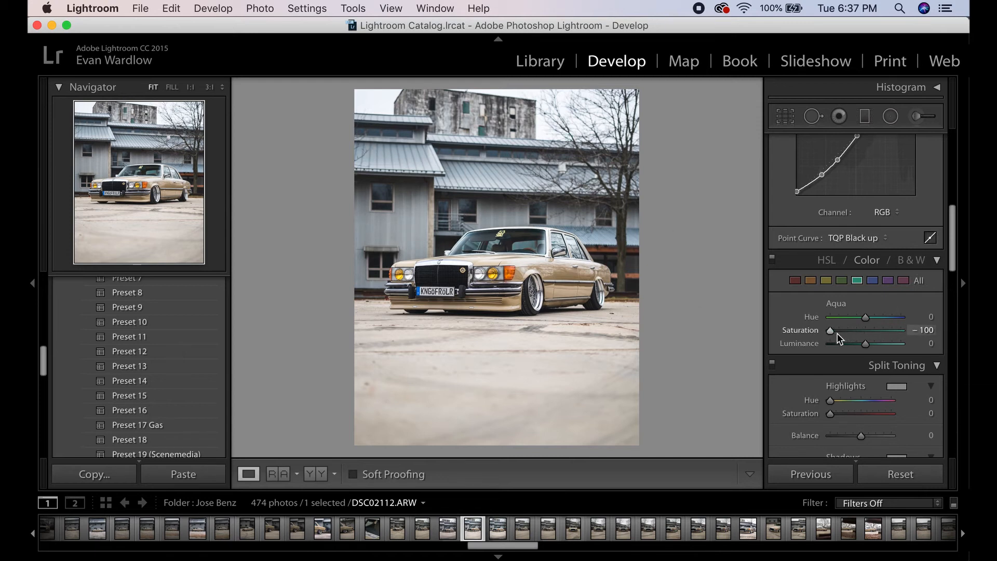
pyautogui.moveTo(862, 344); pyautogui.dragTo(860, 346)
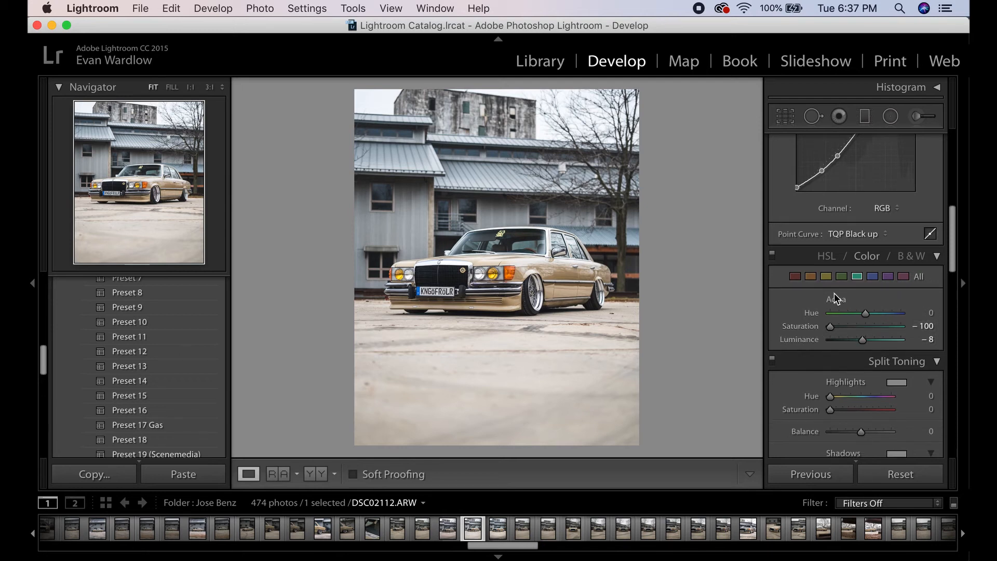
# - Set the Split Toning highlights to Hue 37 and Saturation 10
pyautogui.scroll(-2, 851, 306)
pyautogui.scroll(-5, 861, 326)
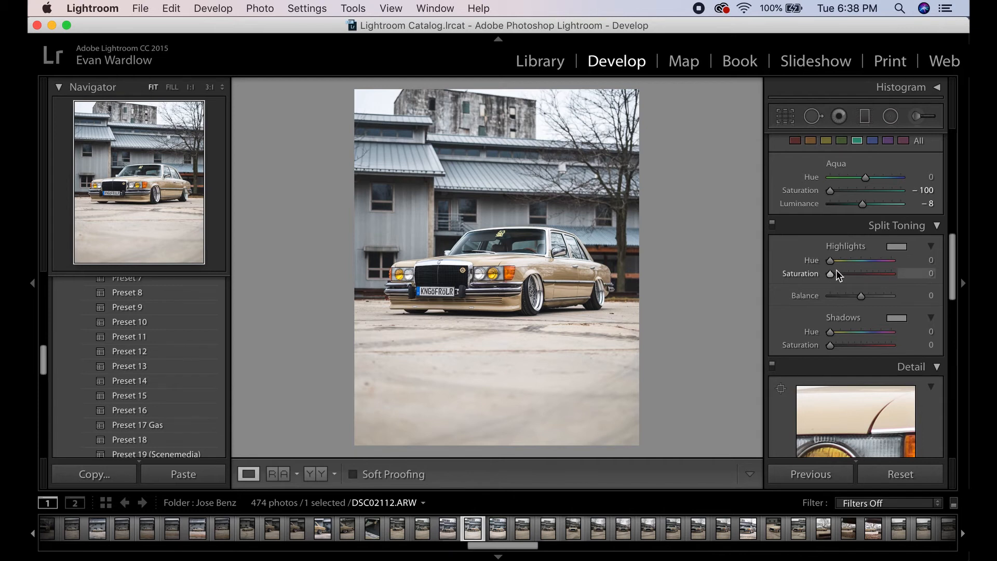
pyautogui.moveTo(831, 261); pyautogui.dragTo(835, 265)
pyautogui.moveTo(834, 276); pyautogui.dragTo(839, 281)
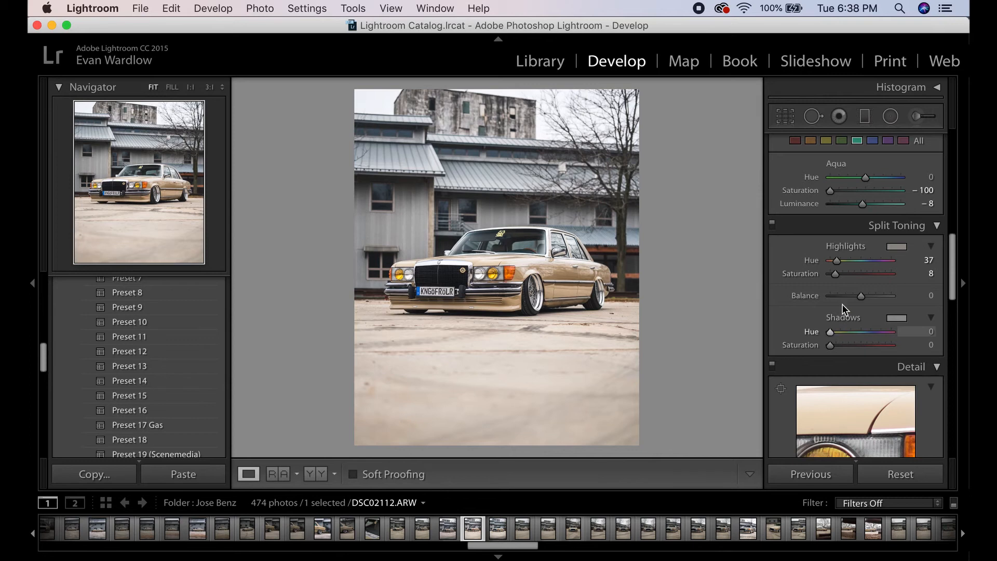
pyautogui.click(934, 276)
pyautogui.write('10')
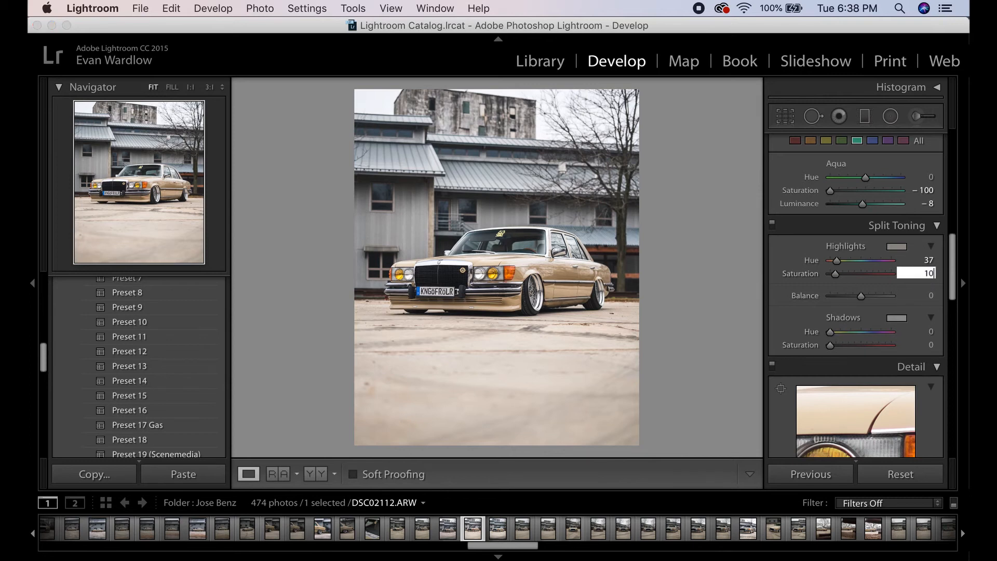
pyautogui.press('Return')
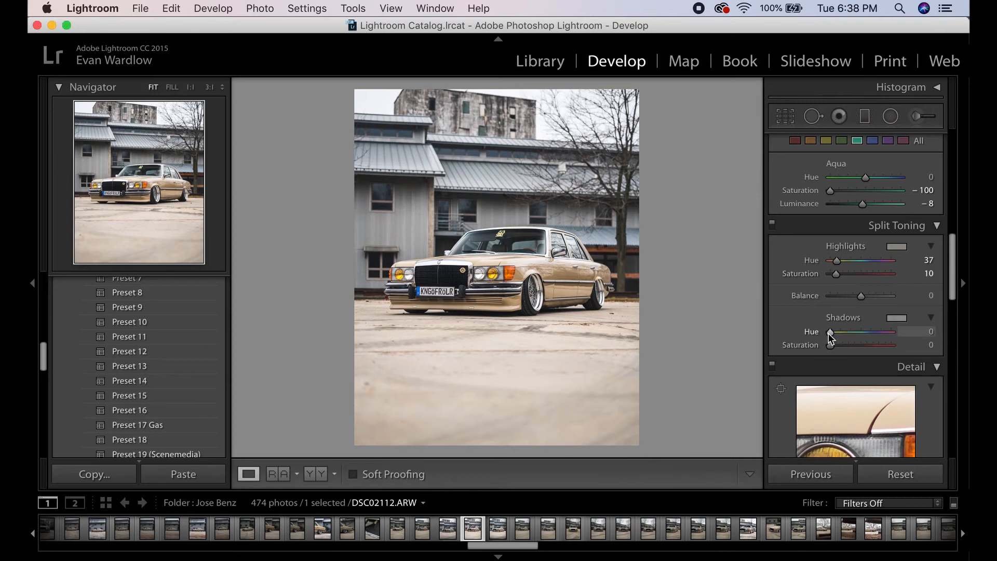
# - Set the Split Toning shadows to Hue 202 and Saturation 10, and the Balance to -16
pyautogui.moveTo(830, 333); pyautogui.dragTo(862, 337)
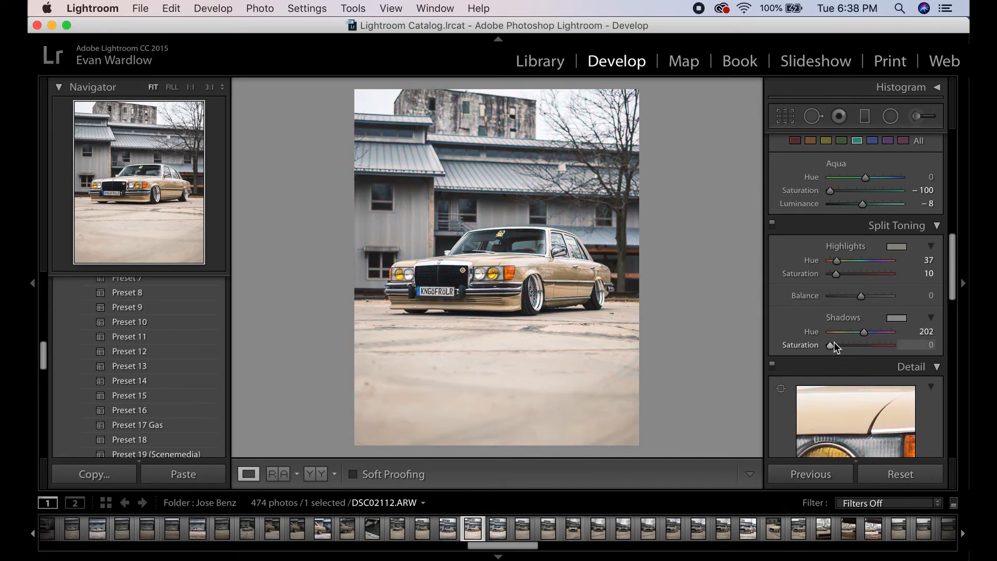
pyautogui.click(914, 345)
pyautogui.write('10')
pyautogui.press('Return')
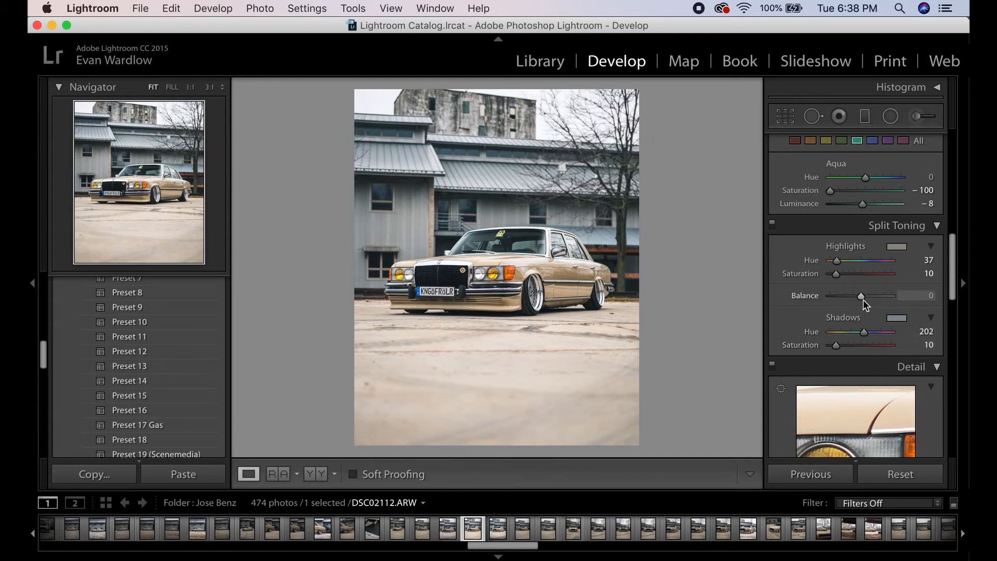
pyautogui.moveTo(862, 297); pyautogui.dragTo(860, 304)
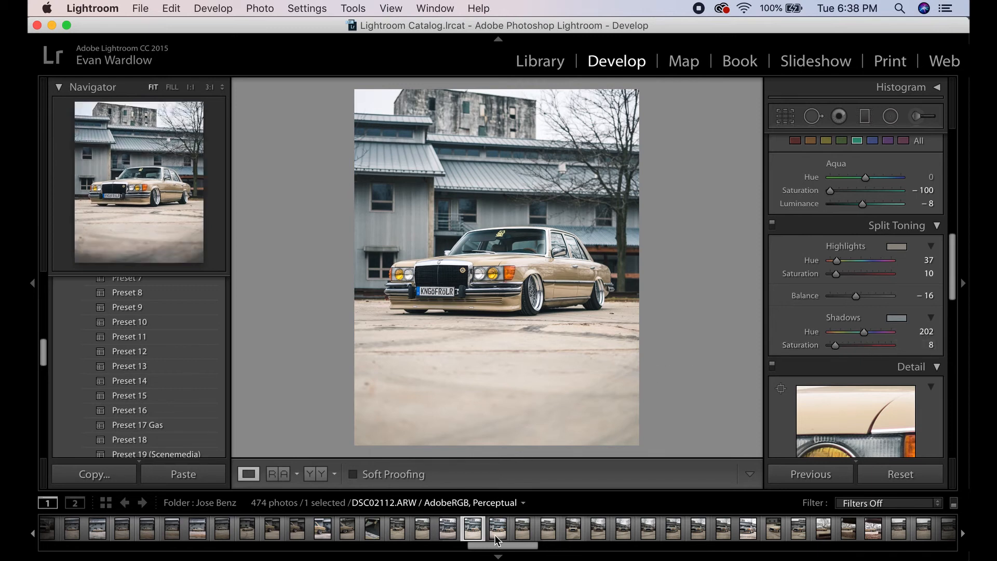
# - Set the sharpening Amount to 75 in the Detail panel
pyautogui.scroll(-5, 841, 328)
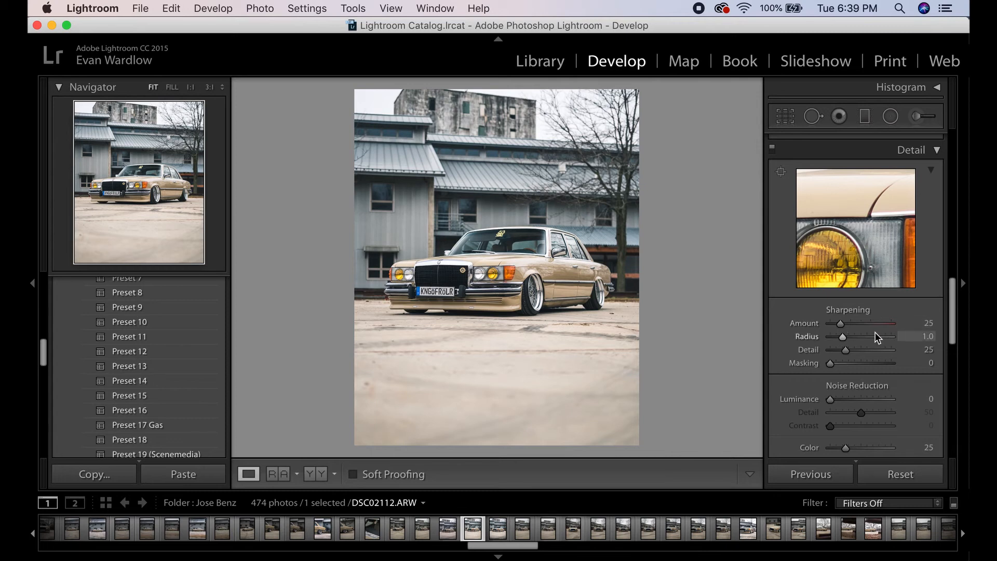
pyautogui.moveTo(838, 324); pyautogui.dragTo(900, 326)
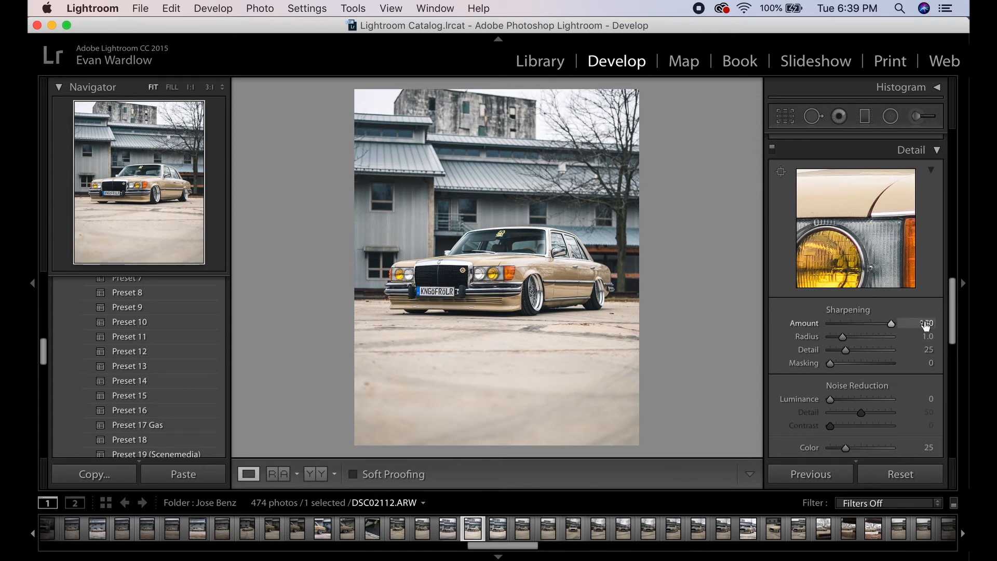
pyautogui.click(924, 323)
pyautogui.write('75')
pyautogui.press('Return')
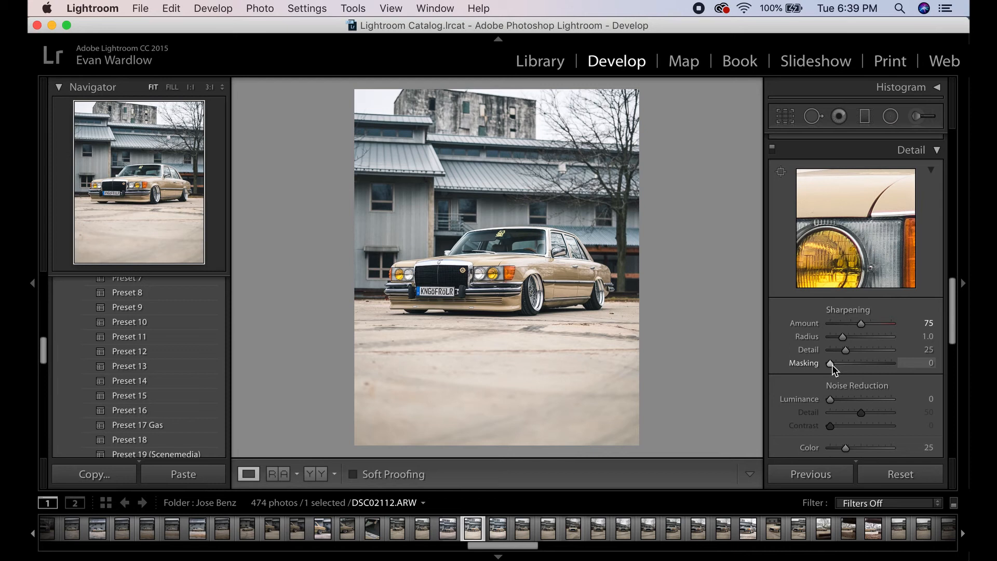
# - Set the sharpening Masking to 61 while previewing the mask
pyautogui.press('alt')
pyautogui.press('alt')
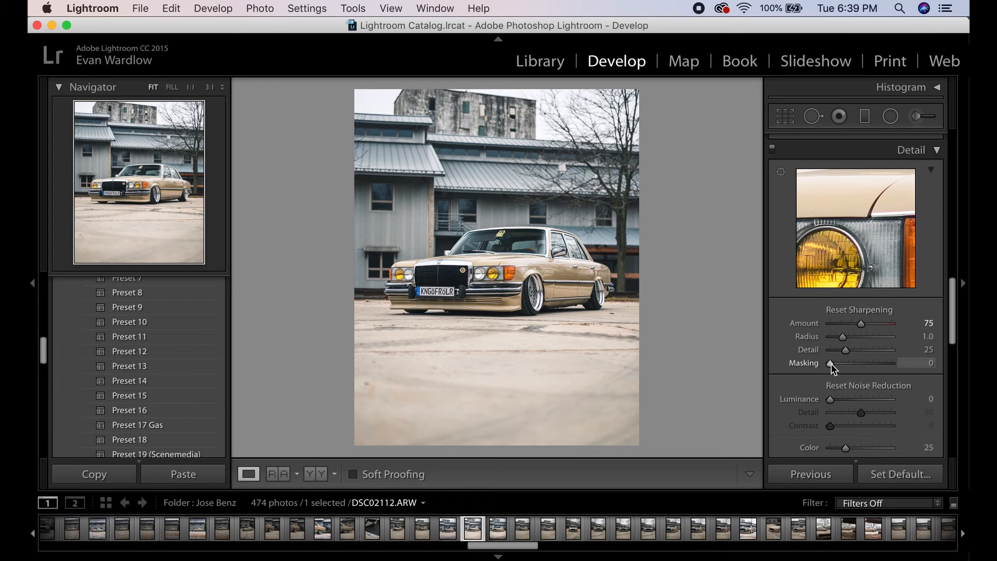
pyautogui.keyDown('alt'); pyautogui.click(831, 364); pyautogui.keyUp('alt')
pyautogui.moveTo(830, 363); pyautogui.dragTo(869, 363)
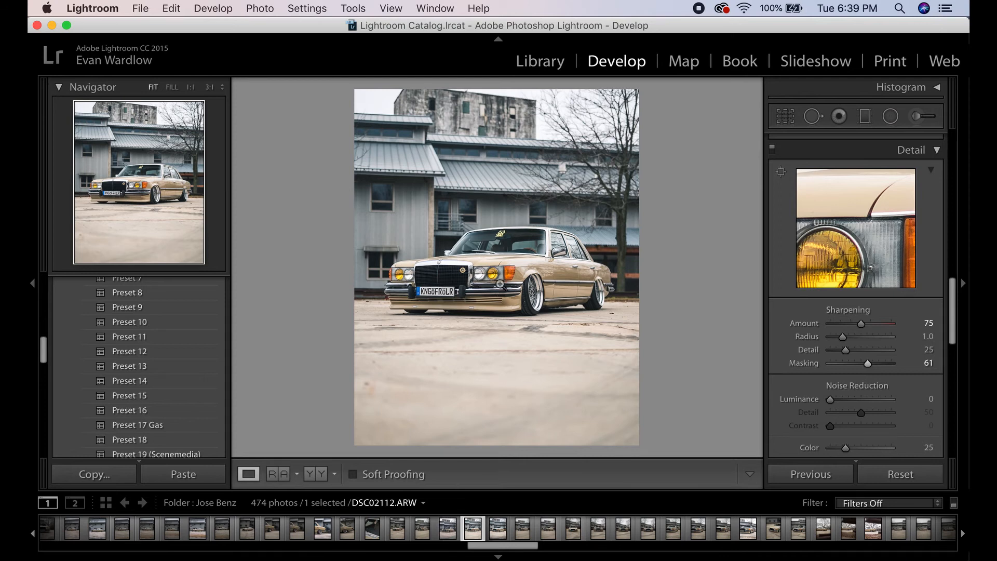
# - Inspect the sharpened grille and headlights at 1:1 zoom
pyautogui.click(510, 274)
pyautogui.moveTo(425, 295); pyautogui.dragTo(557, 268)
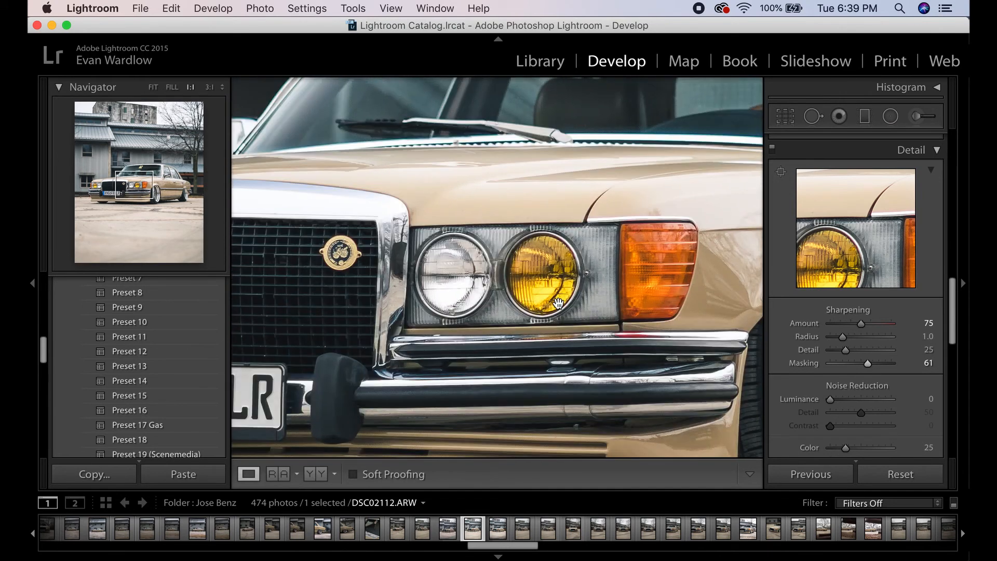
pyautogui.moveTo(520, 317); pyautogui.dragTo(548, 293)
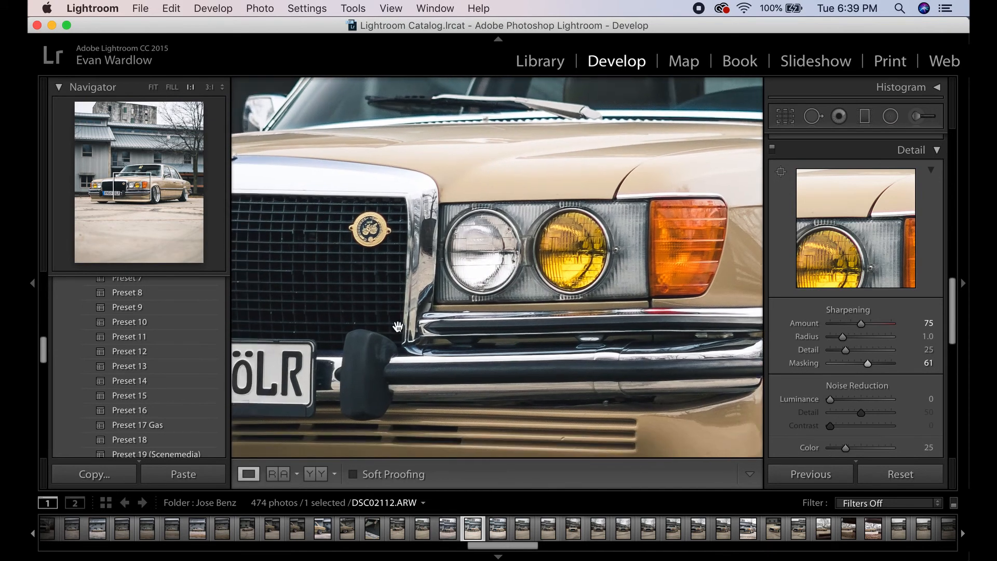
pyautogui.moveTo(398, 313); pyautogui.dragTo(440, 311)
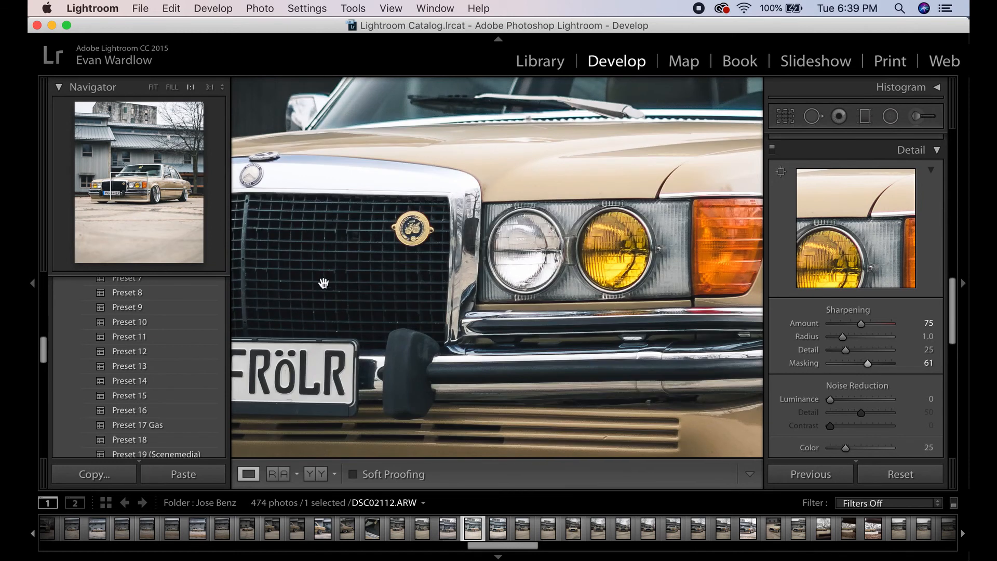
# - Try enabling lens profile corrections in the Lens Corrections panel
pyautogui.moveTo(402, 245); pyautogui.dragTo(446, 247)
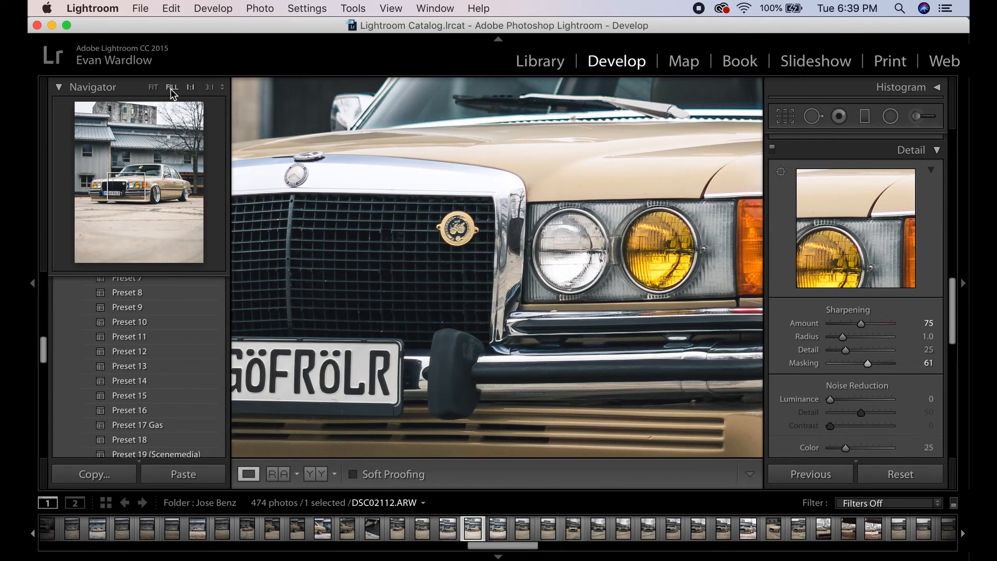
pyautogui.click(153, 88)
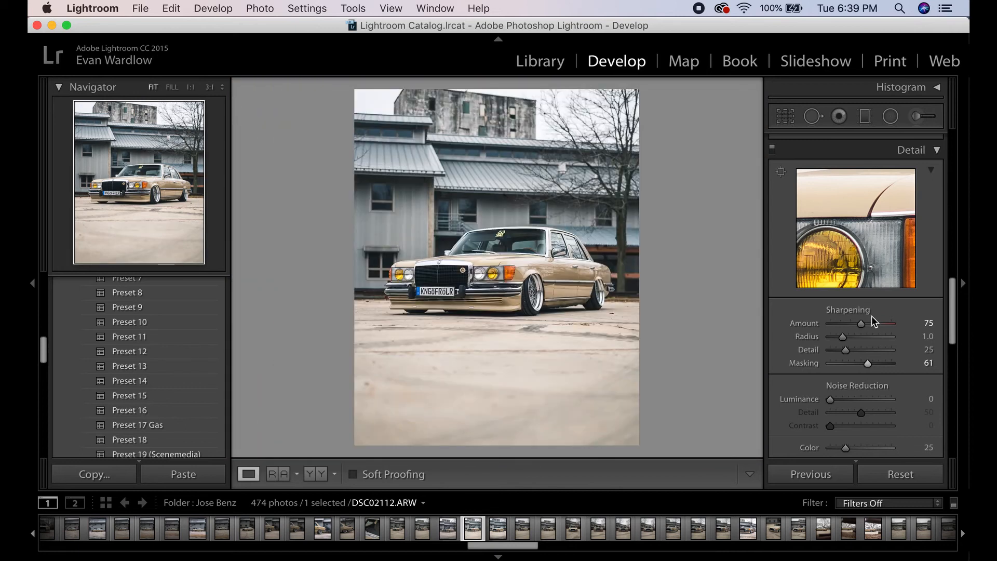
pyautogui.scroll(-2, 869, 317)
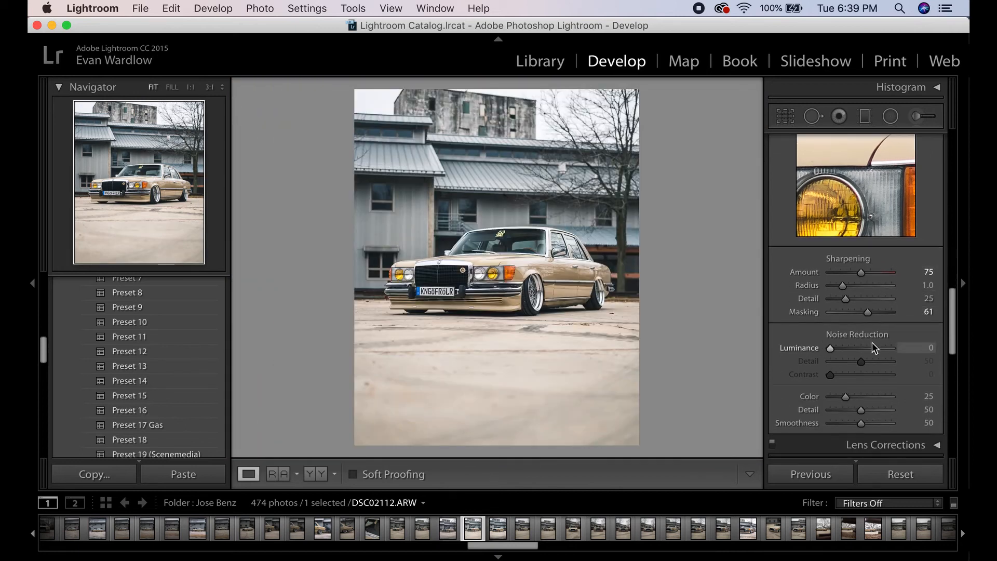
pyautogui.scroll(-1, 871, 342)
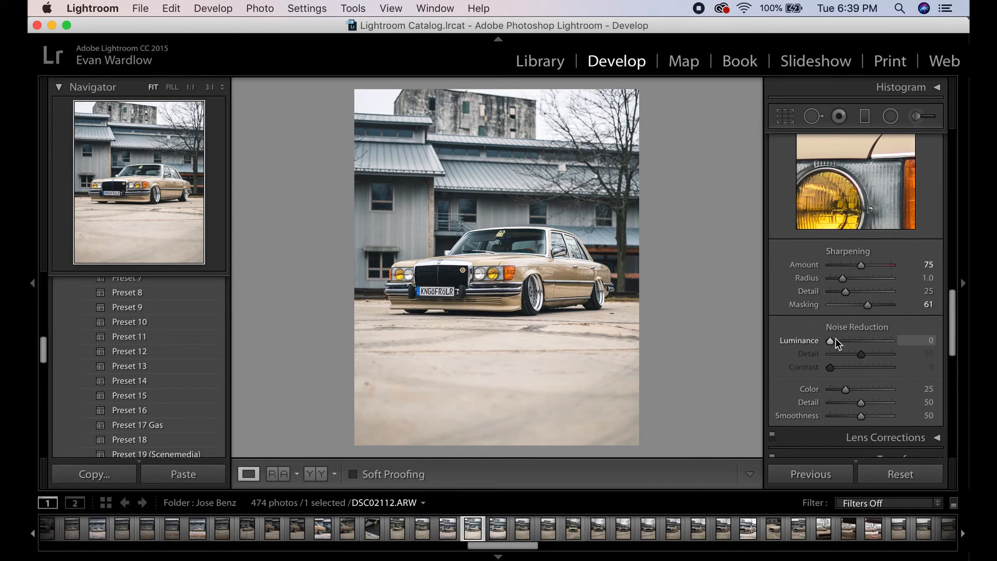
pyautogui.scroll(-1, 944, 345)
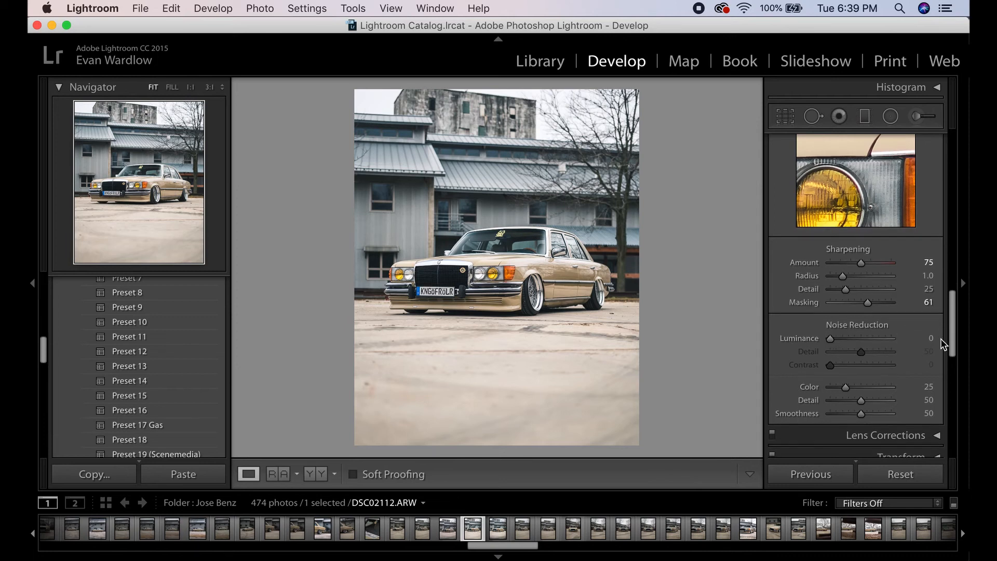
pyautogui.scroll(-8, 941, 338)
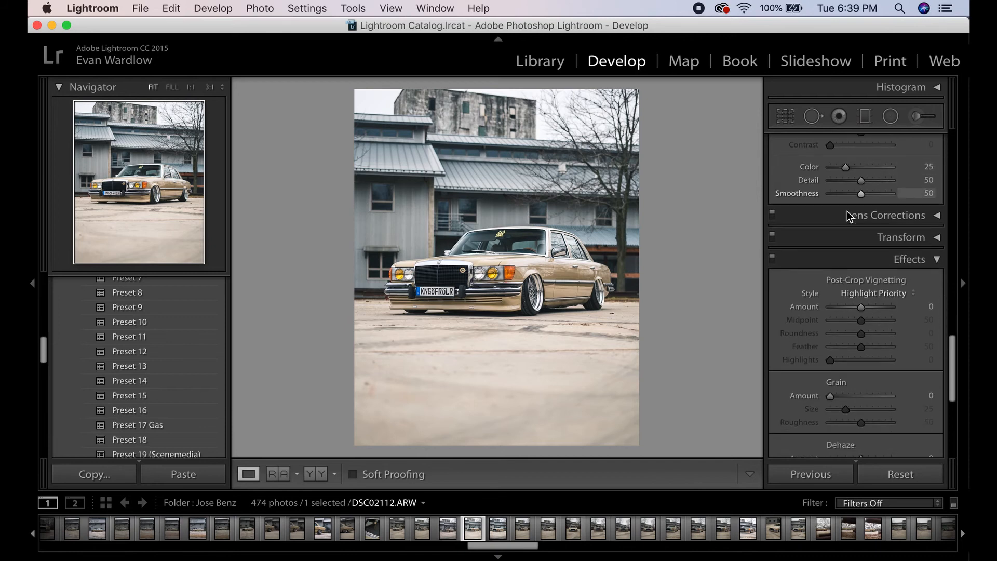
pyautogui.click(848, 214)
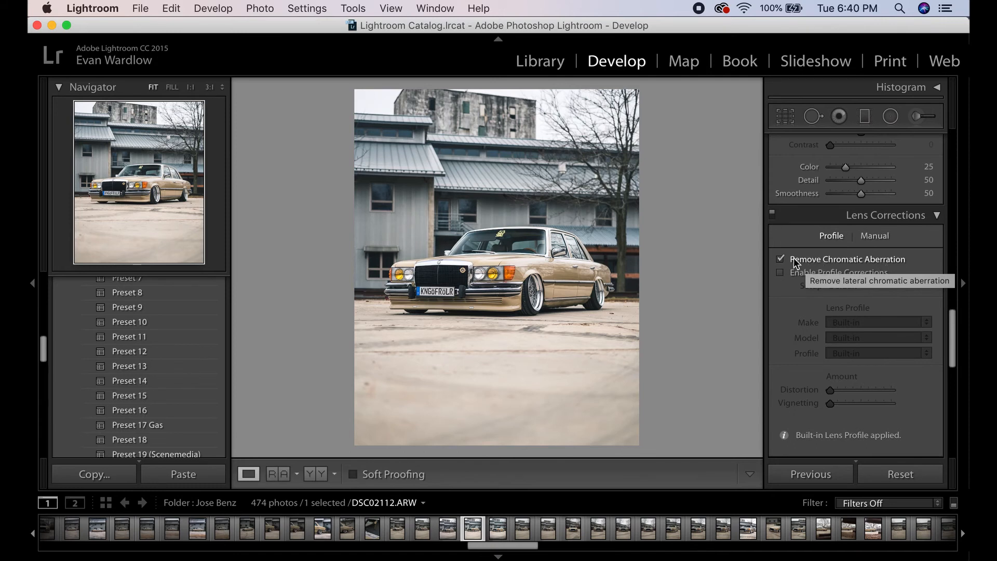
pyautogui.click(814, 275)
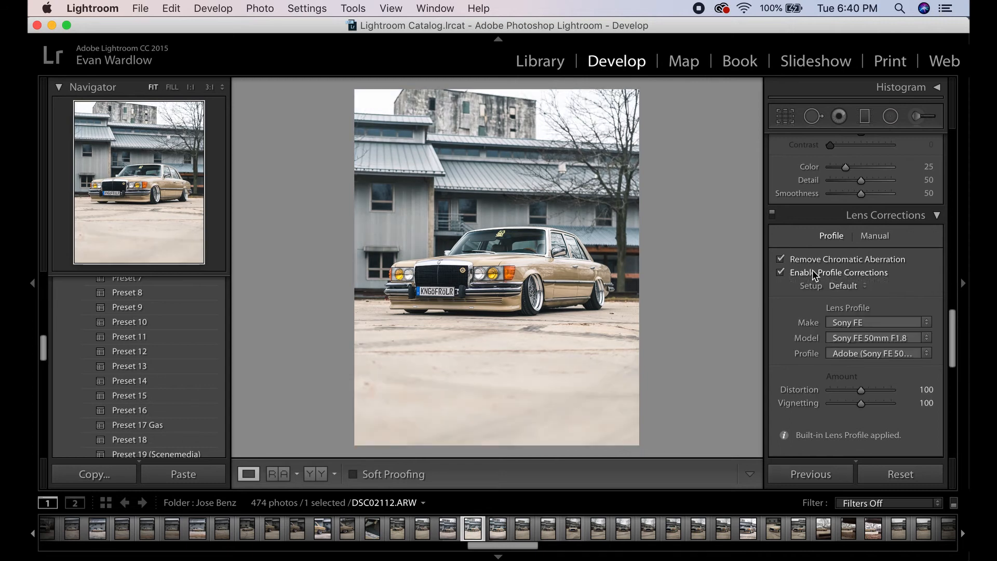
pyautogui.click(856, 278)
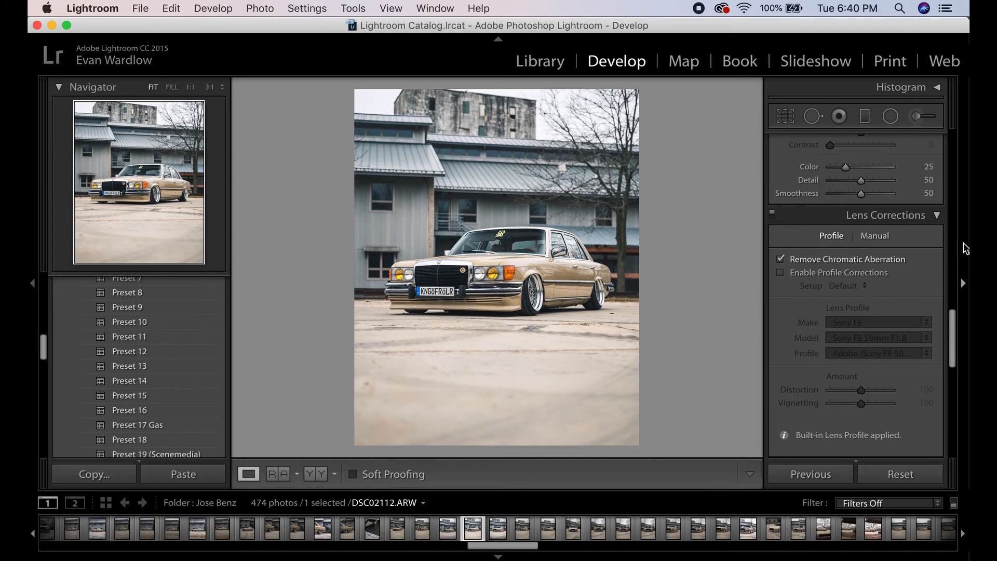
# - Set the Dehaze Amount to 10 in the Effects panel and undo the change
pyautogui.scroll(-2, 843, 343)
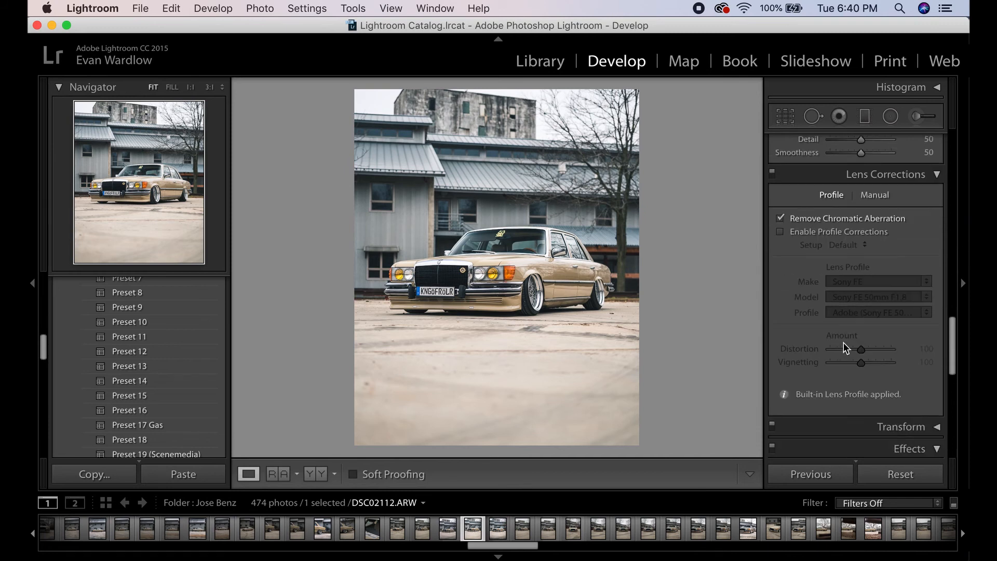
pyautogui.scroll(-10, 849, 345)
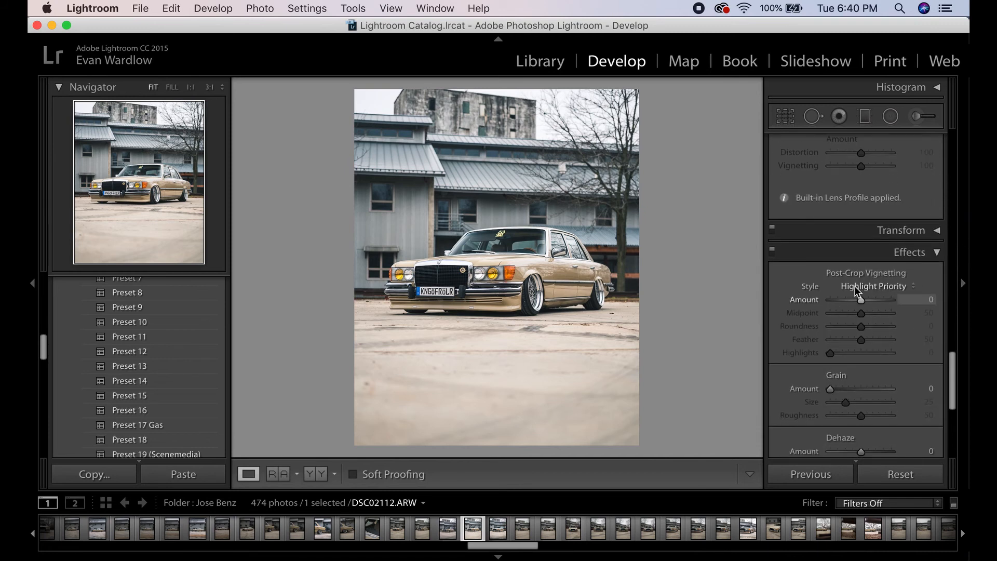
pyautogui.scroll(10, 930, 250)
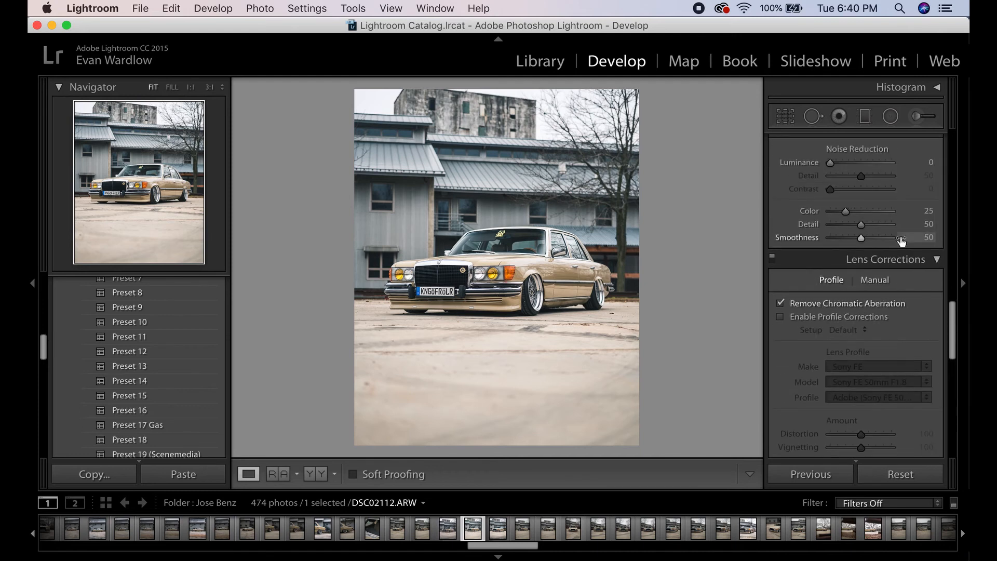
pyautogui.scroll(-6, 883, 263)
pyautogui.scroll(-2, 875, 307)
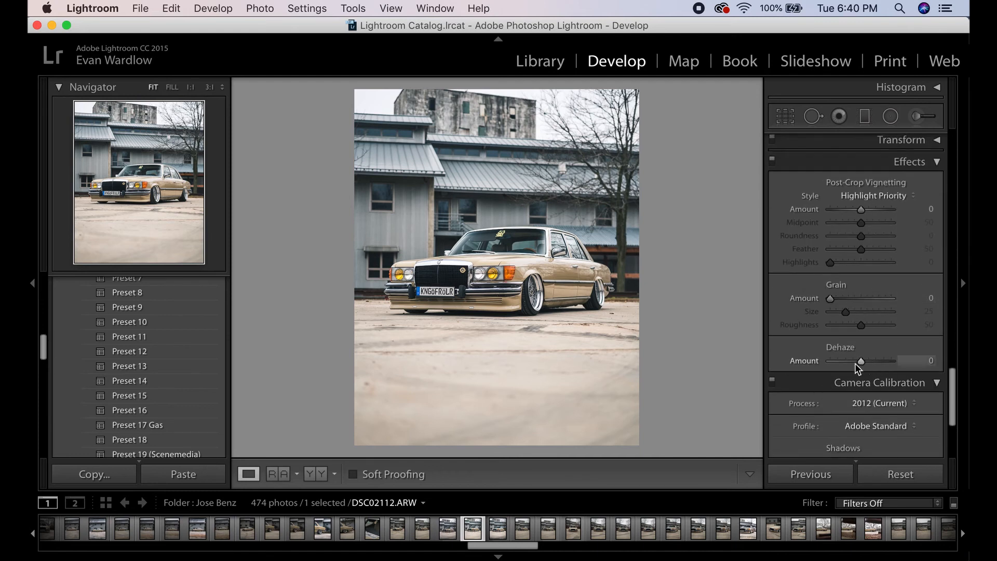
pyautogui.click(922, 359)
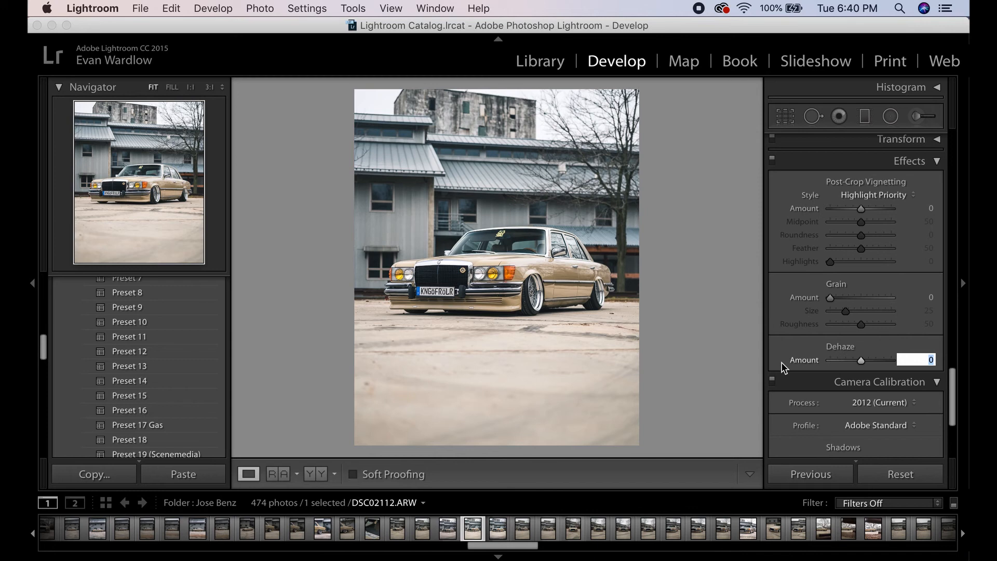
pyautogui.write('10')
pyautogui.press('Return')
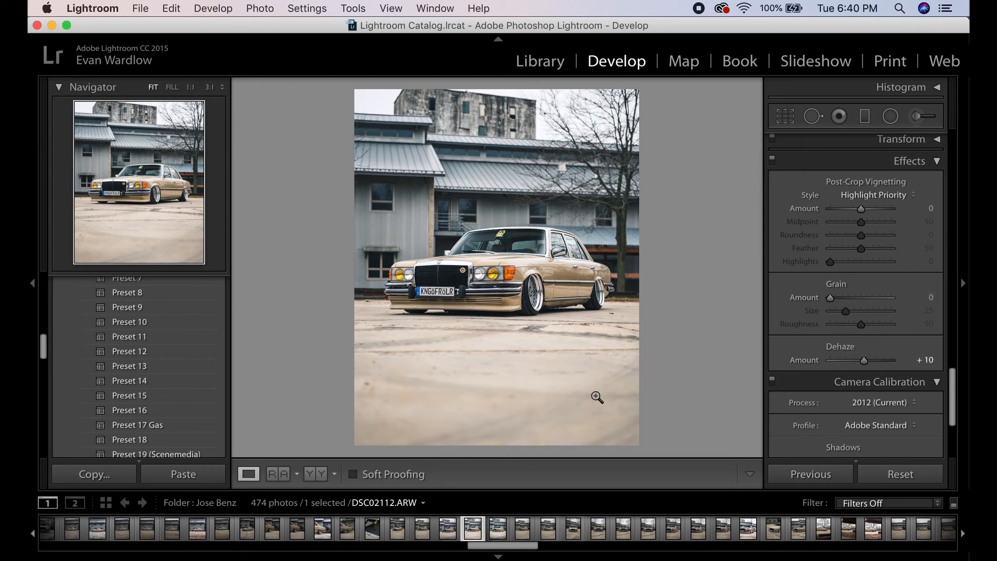
pyautogui.press('super+z')
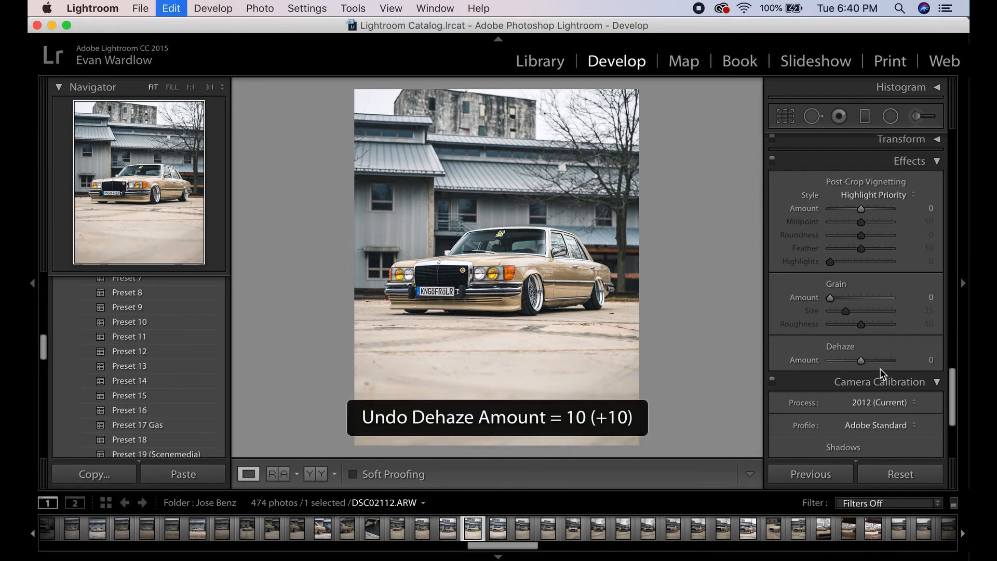
# - Set the Dehaze Amount to 10
pyautogui.click(932, 360)
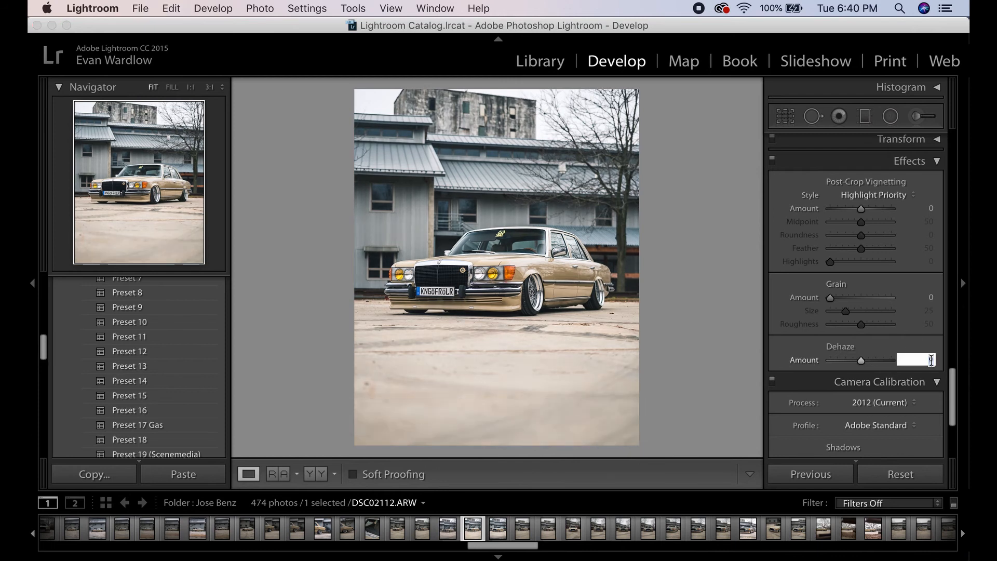
pyautogui.write('10')
pyautogui.press('Return')
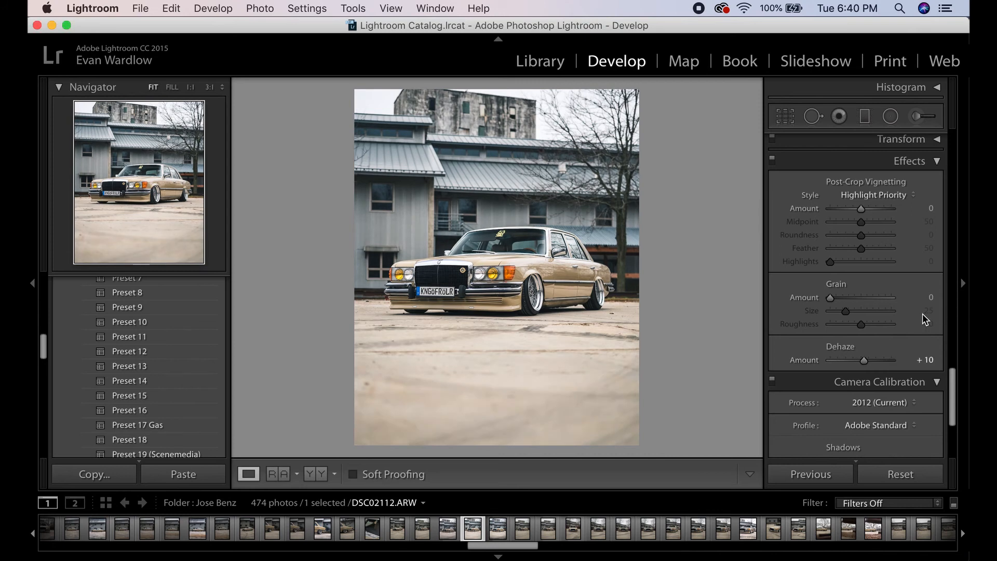
# - Compare the reference and edited versions side by side at 1:1 zoom on the grille and headlights
pyautogui.scroll(-4, 941, 318)
pyautogui.scroll(-3, 912, 290)
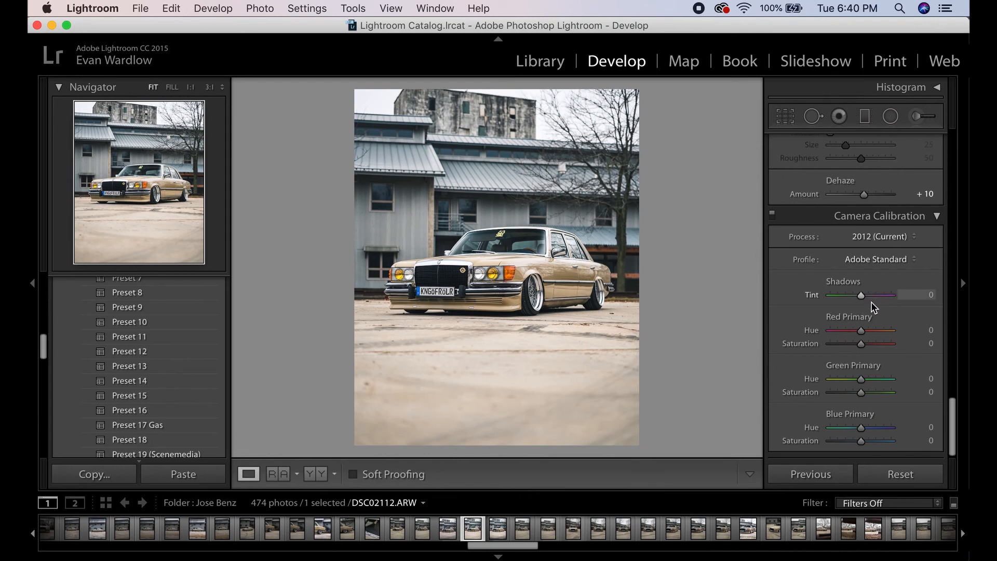
pyautogui.scroll(1, 855, 223)
pyautogui.scroll(20, 851, 213)
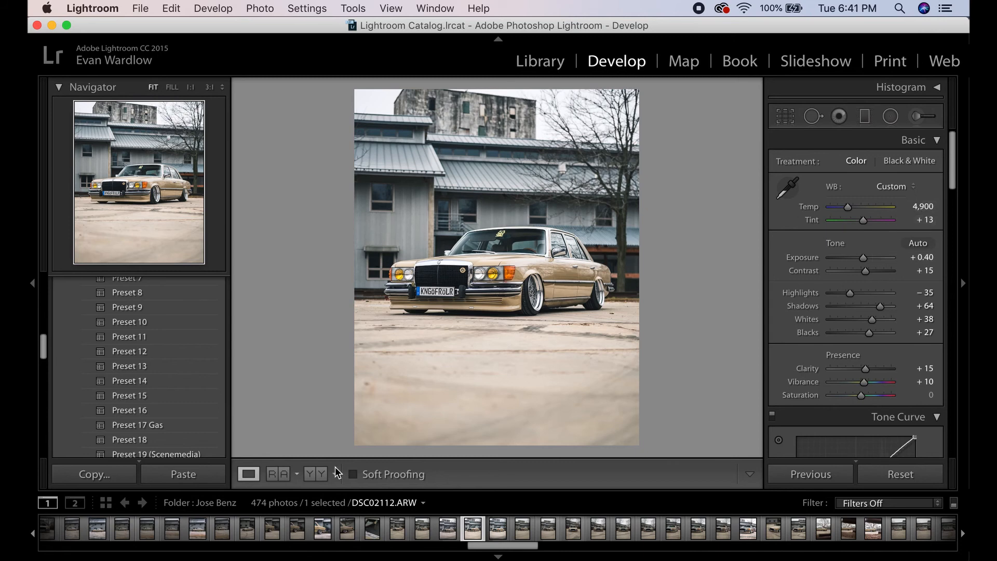
pyautogui.click(272, 474)
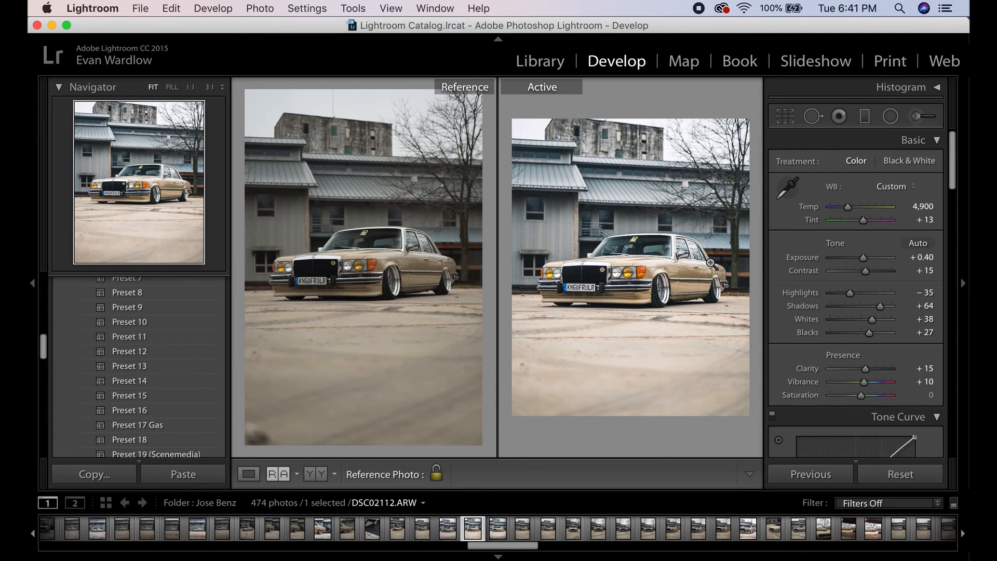
pyautogui.click(603, 276)
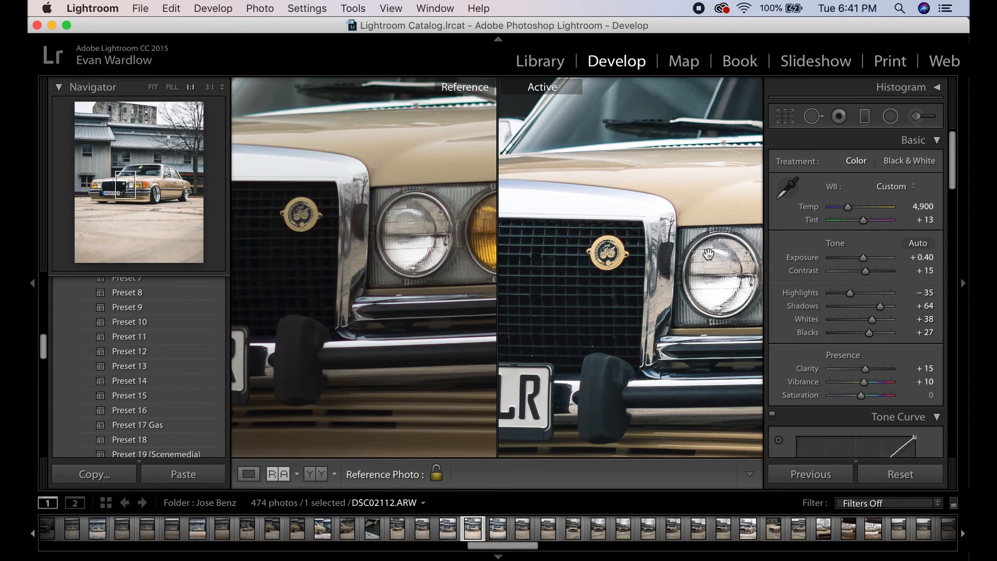
pyautogui.moveTo(296, 346); pyautogui.dragTo(429, 309)
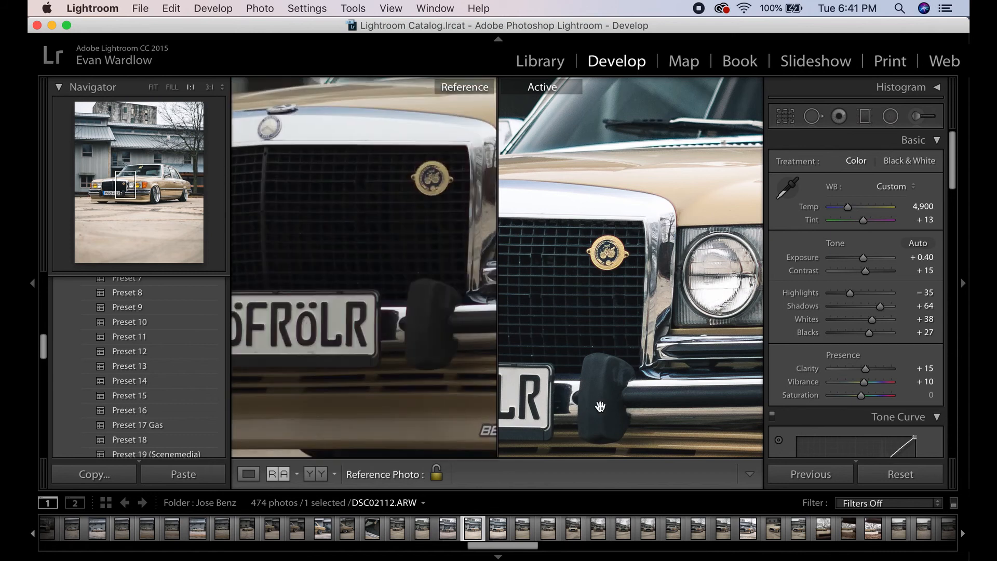
pyautogui.moveTo(600, 406); pyautogui.dragTo(614, 359)
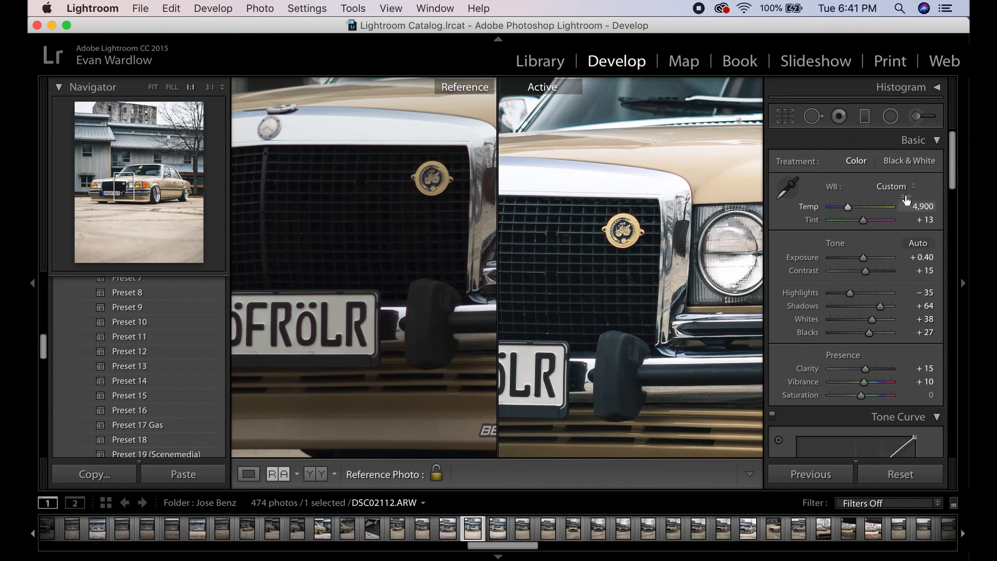
pyautogui.click(249, 474)
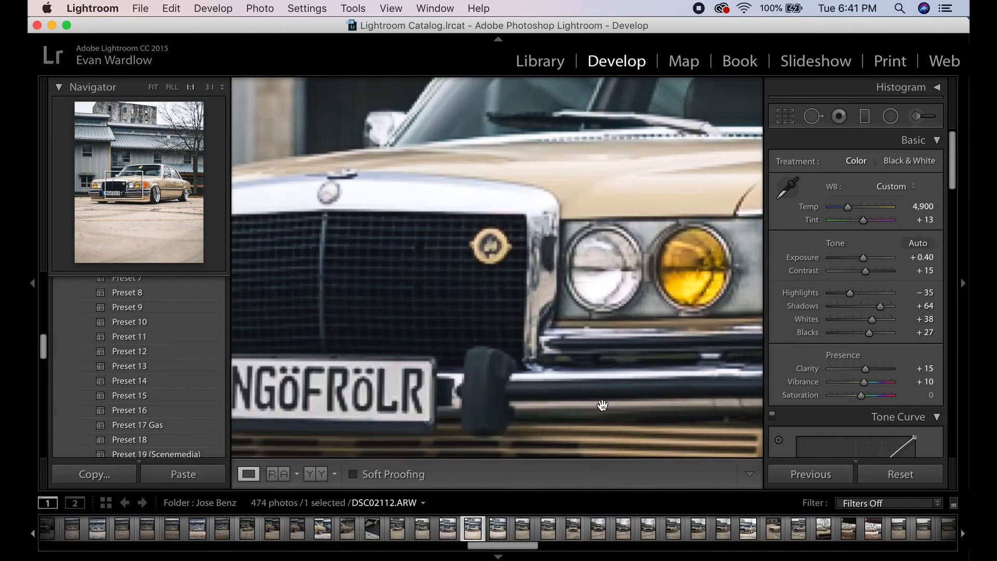
pyautogui.click(153, 86)
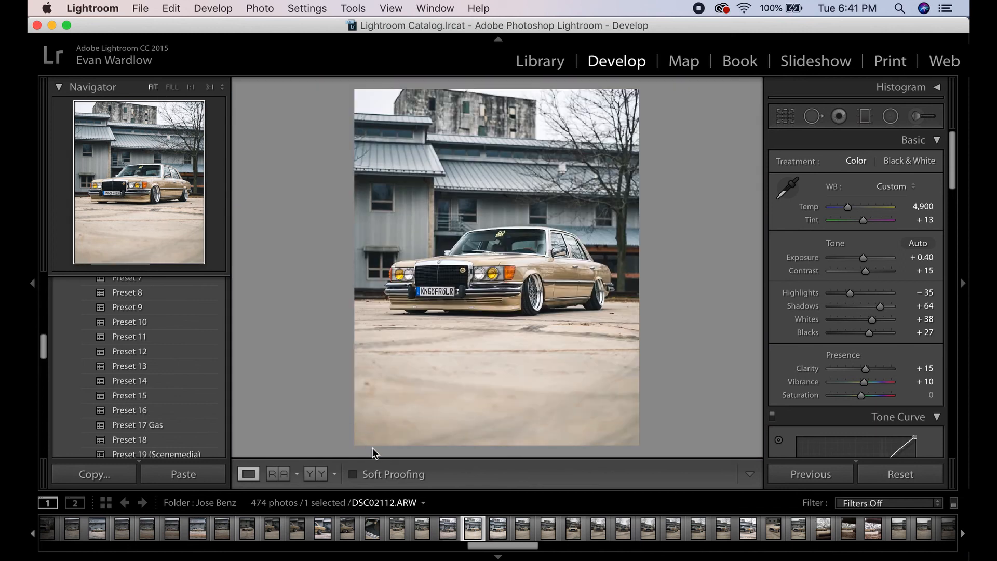
# - Turn on soft proofing and add a Ground gradient graduated filter rising from the bottom edge over the ground
pyautogui.press('s')
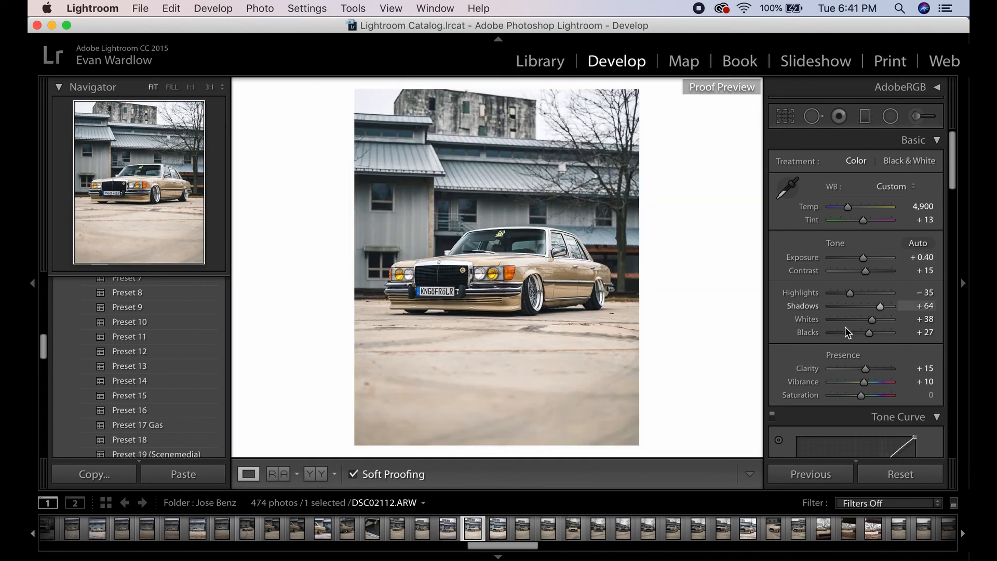
pyautogui.click(863, 117)
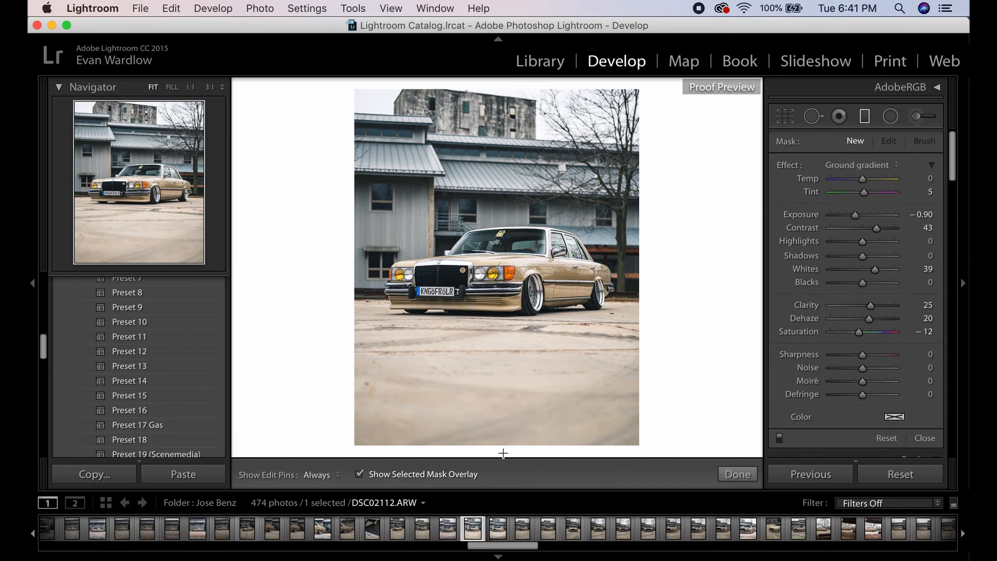
pyautogui.moveTo(487, 455); pyautogui.dragTo(488, 309)
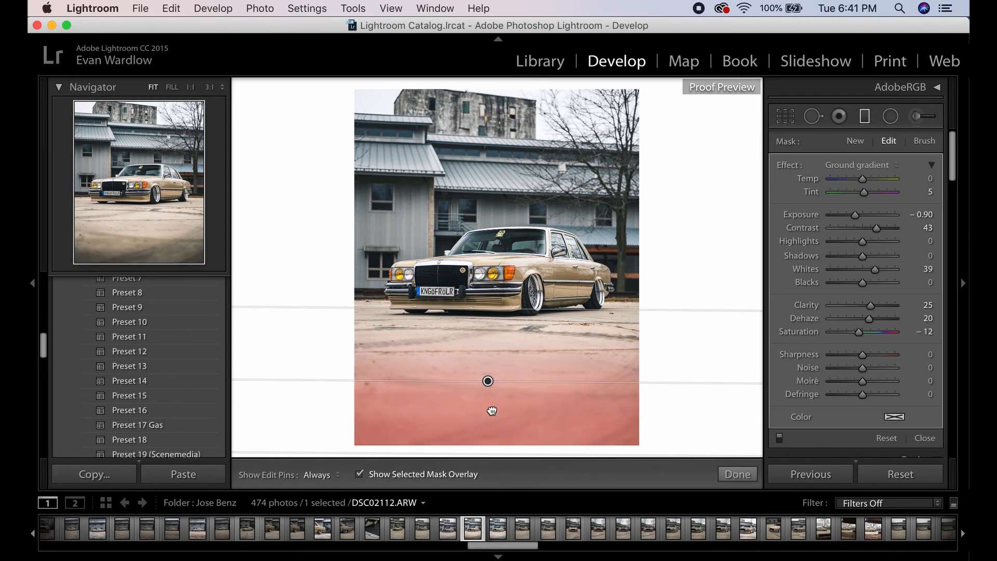
pyautogui.moveTo(487, 381); pyautogui.dragTo(485, 416)
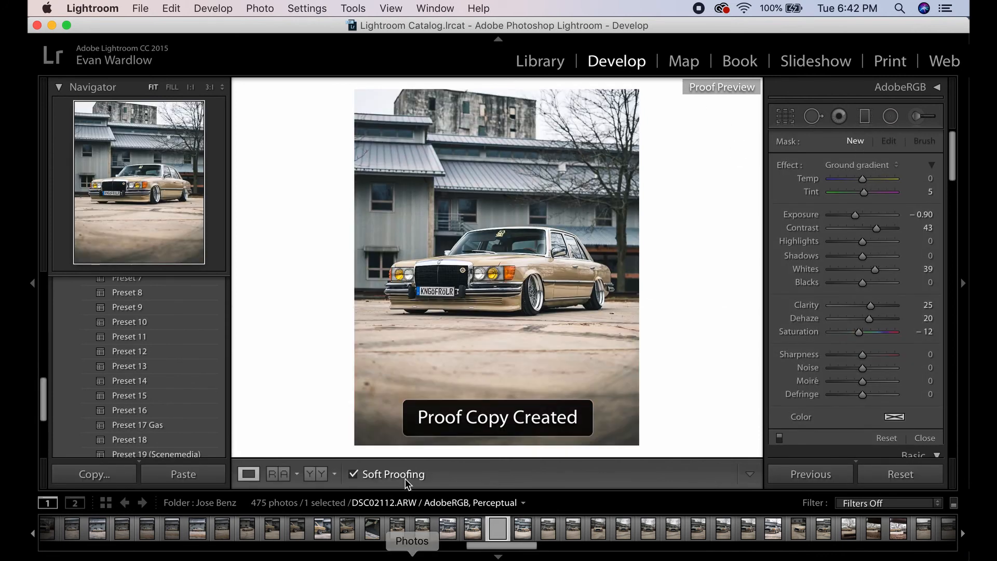
pyautogui.click(865, 118)
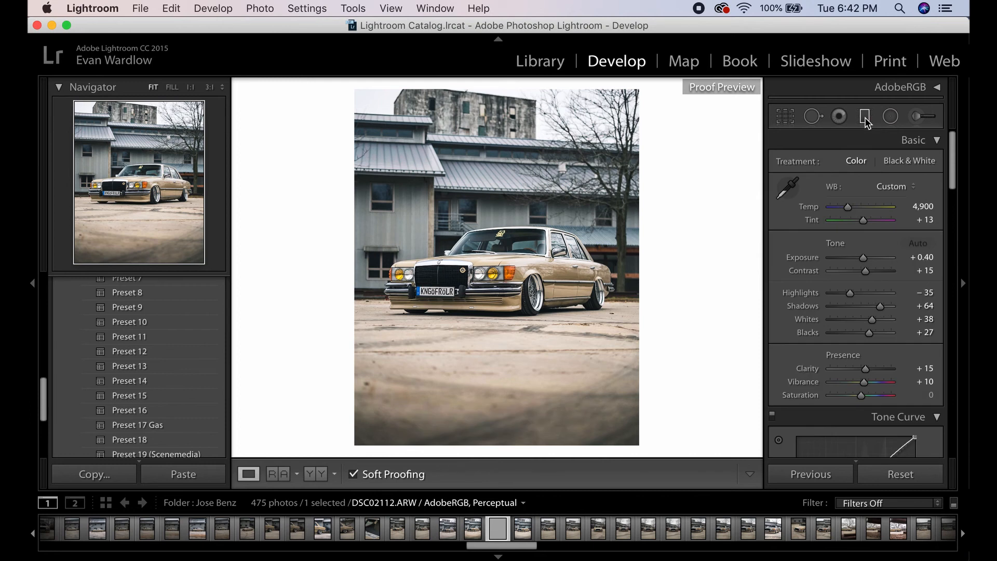
# - Reopen the ground graduated filter and set its Temp to -10
pyautogui.click(865, 117)
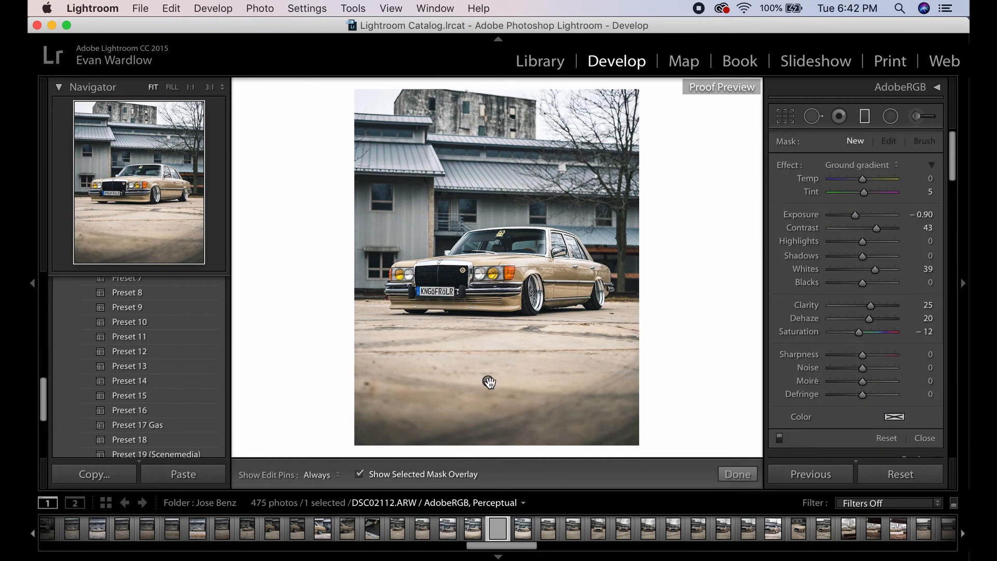
pyautogui.click(488, 381)
pyautogui.click(927, 179)
pyautogui.write('-10')
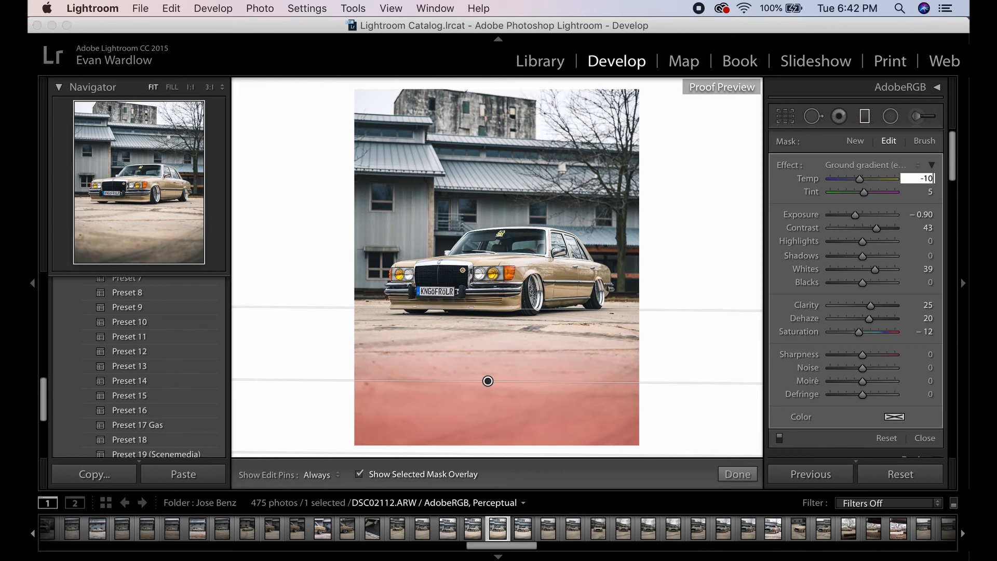
pyautogui.press('Return')
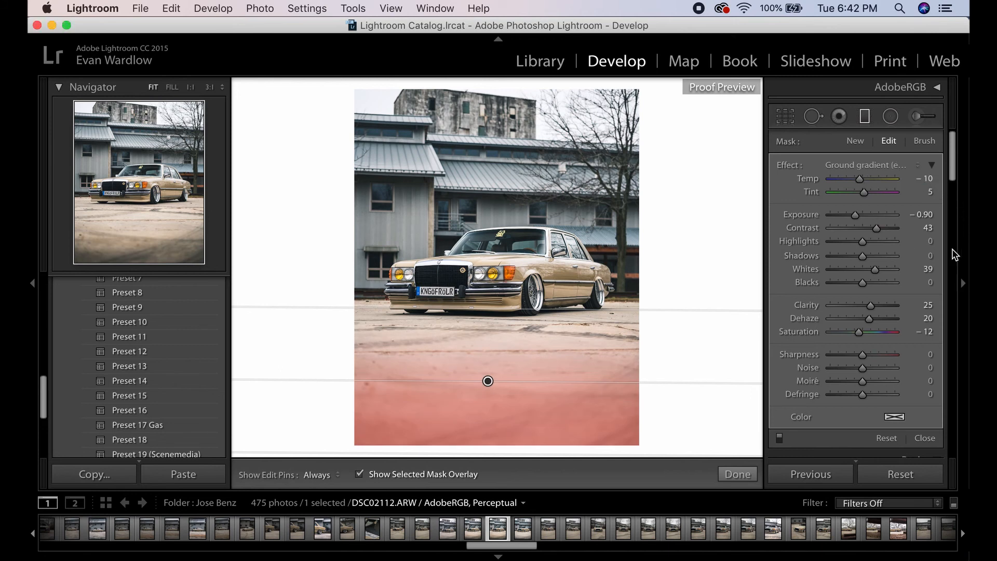
pyautogui.click(865, 118)
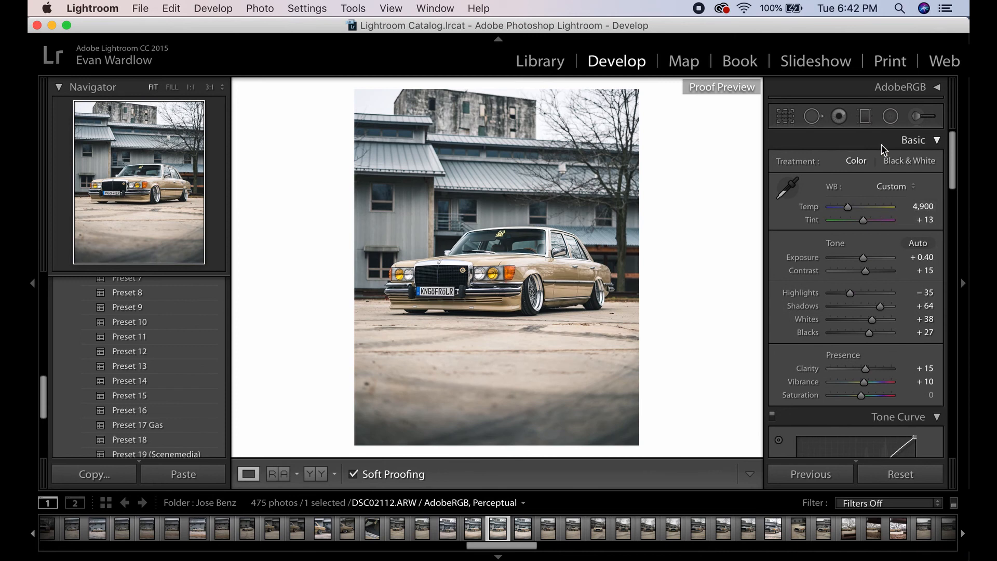
# - Reopen the ground graduated filter and set its Temp to -5
pyautogui.click(864, 116)
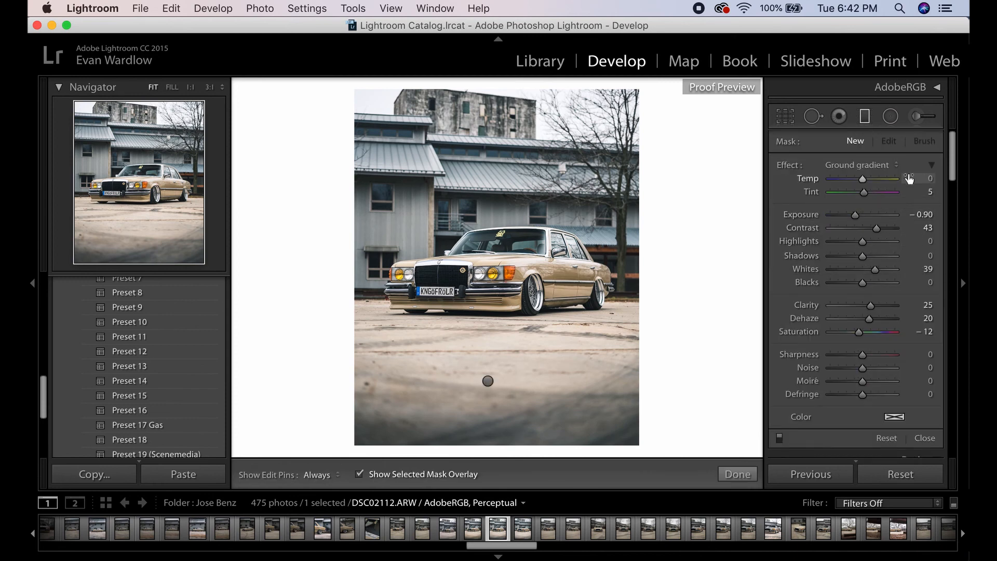
pyautogui.click(488, 381)
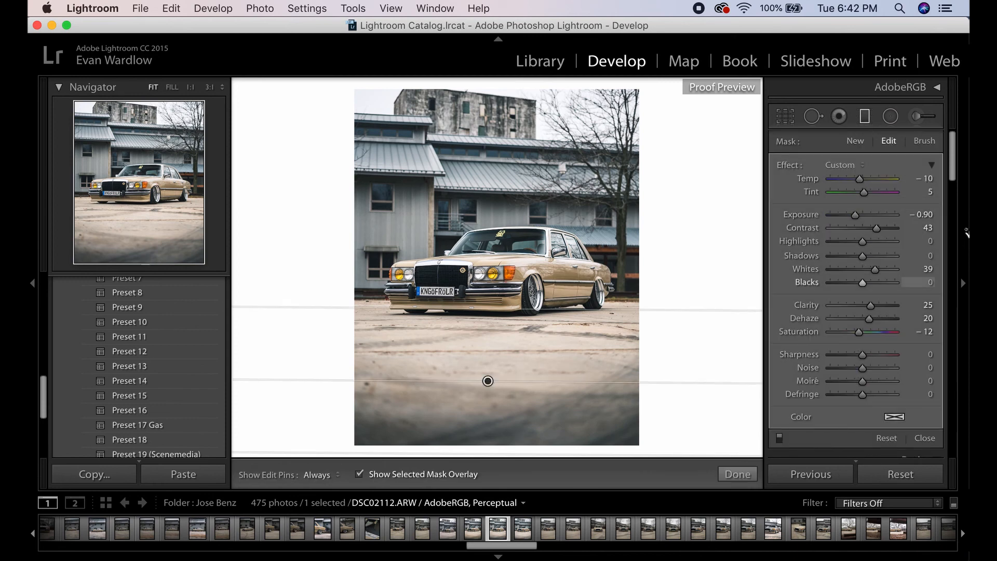
pyautogui.click(926, 178)
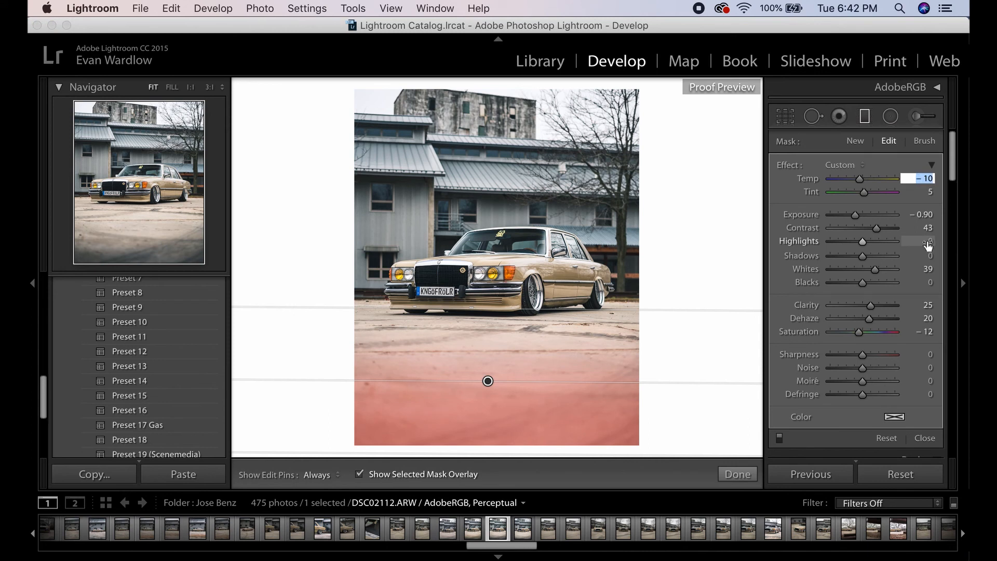
pyautogui.write('-5')
pyautogui.press('Return')
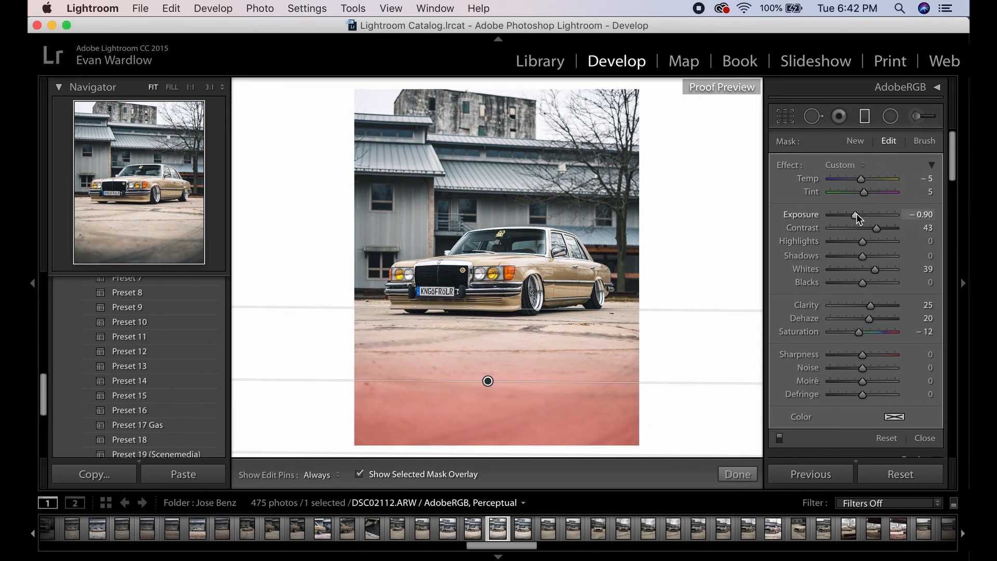
pyautogui.moveTo(855, 213); pyautogui.dragTo(855, 213)
pyautogui.click(865, 122)
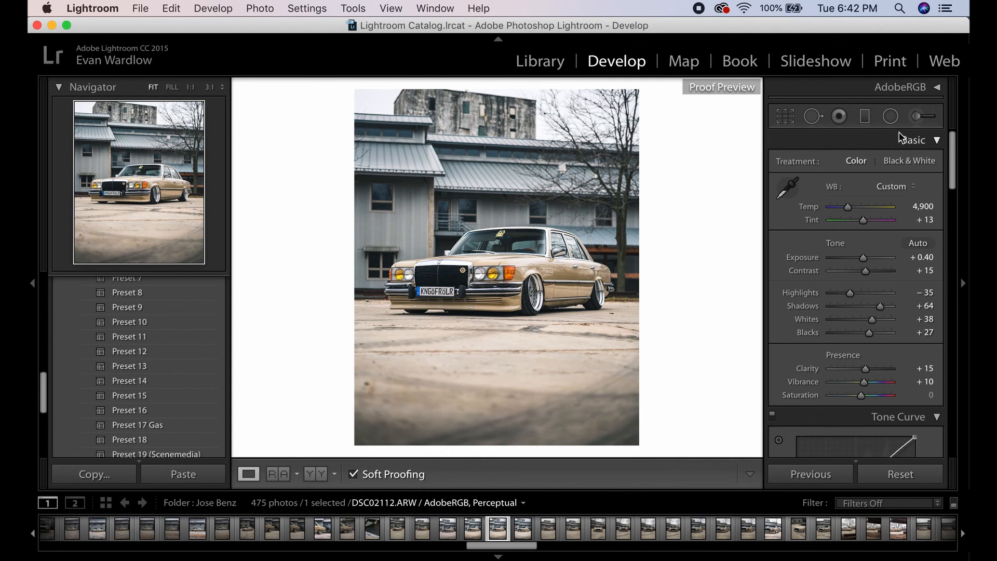
pyautogui.click(869, 119)
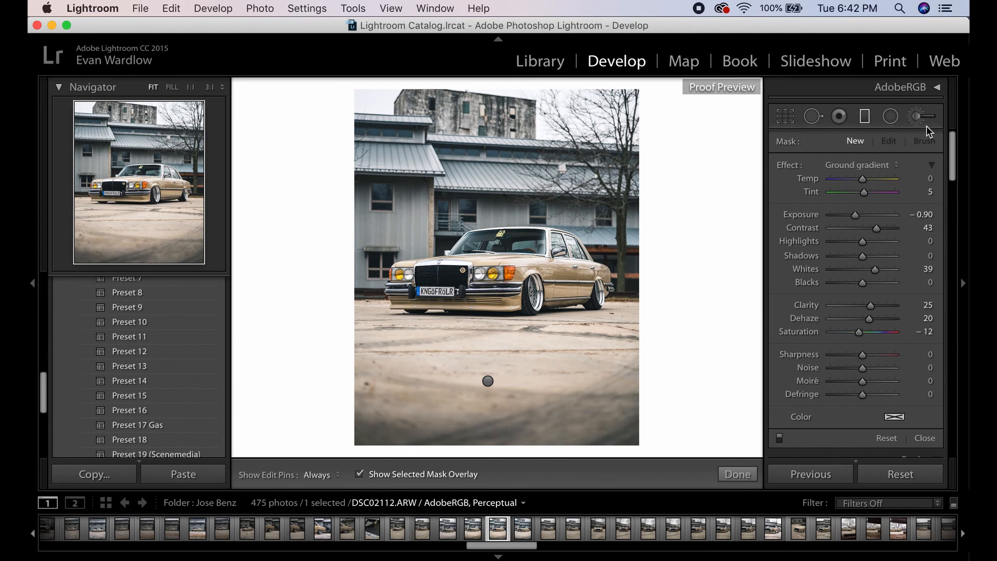
pyautogui.click(865, 118)
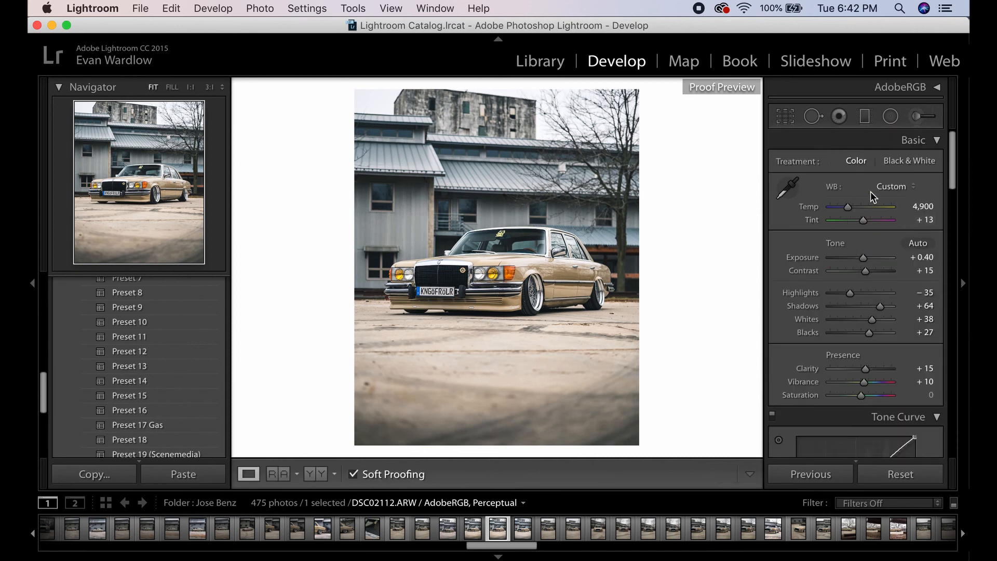
pyautogui.click(922, 120)
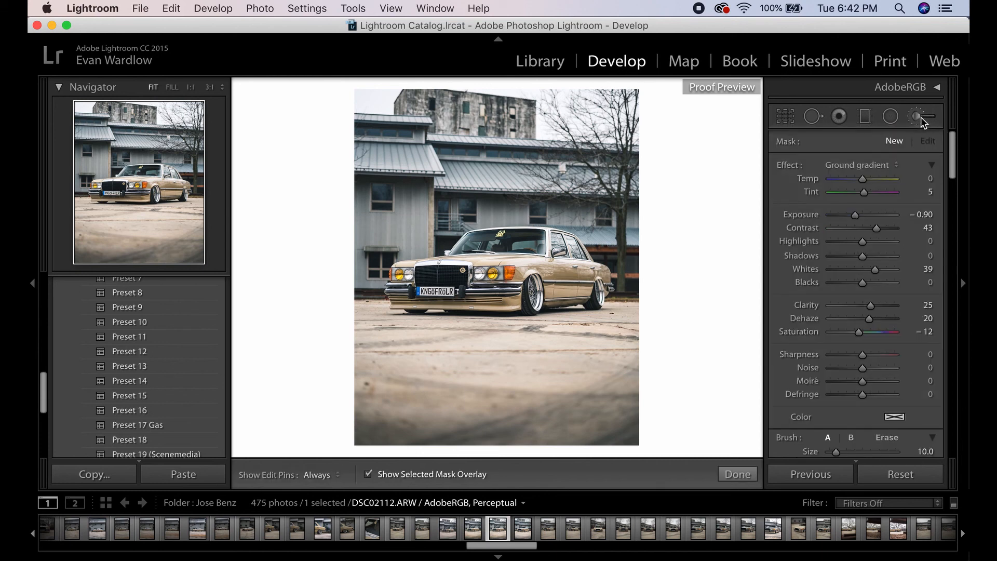
pyautogui.click(922, 120)
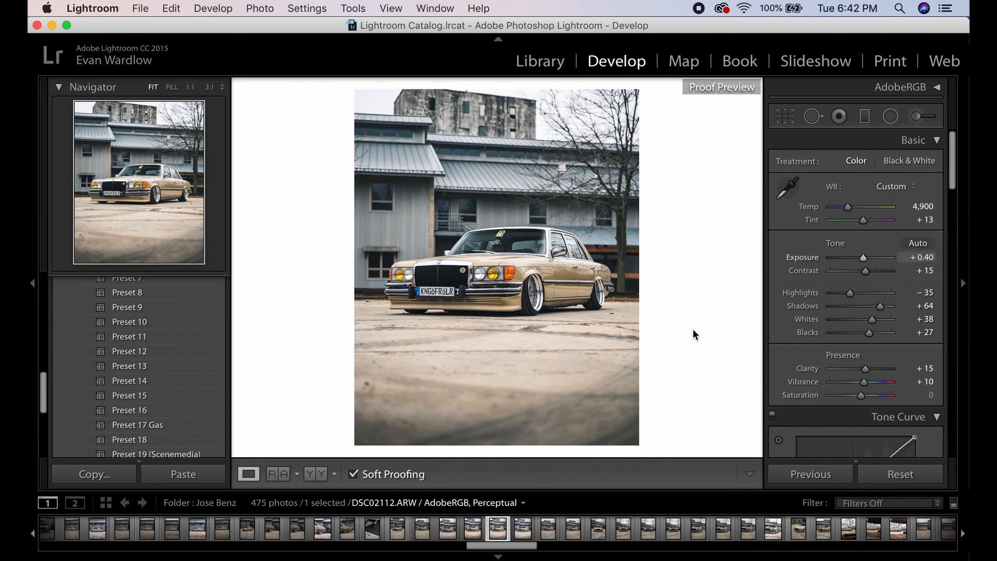
# - Inspect the front wheel and ground at 1:1 zoom, then return the preview to fit view
pyautogui.click(615, 315)
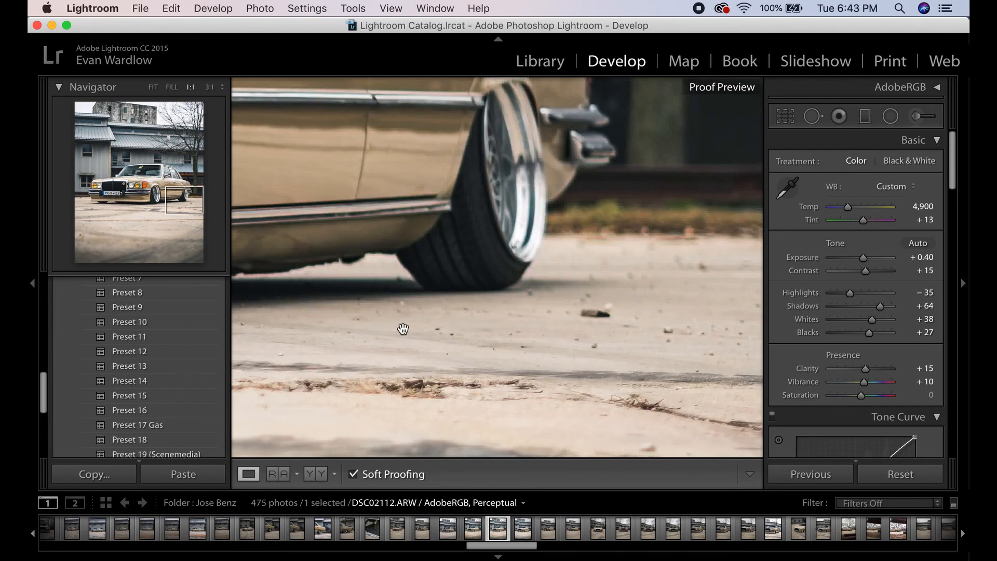
pyautogui.moveTo(466, 240); pyautogui.dragTo(602, 241)
pyautogui.moveTo(369, 201); pyautogui.dragTo(610, 257)
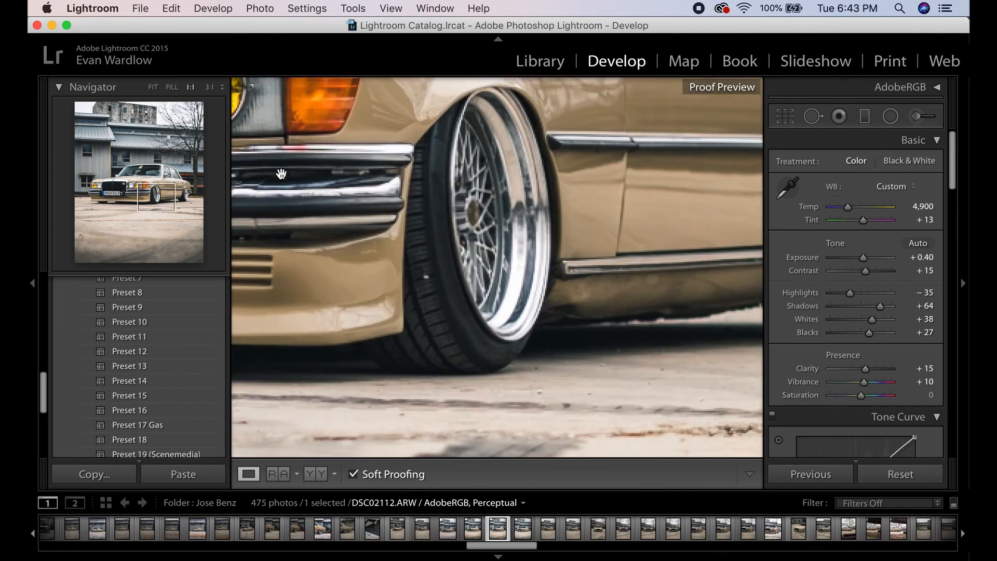
pyautogui.click(152, 87)
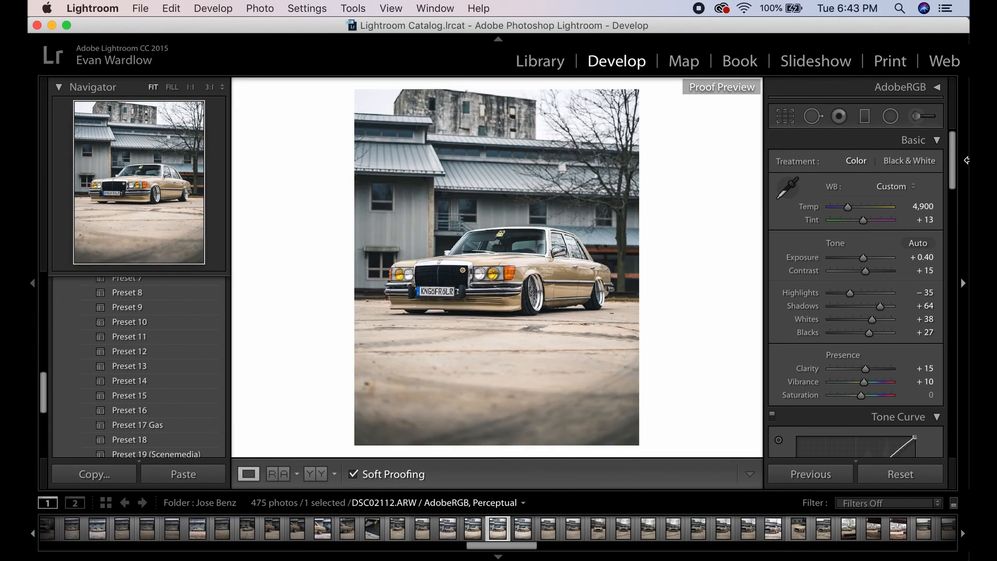